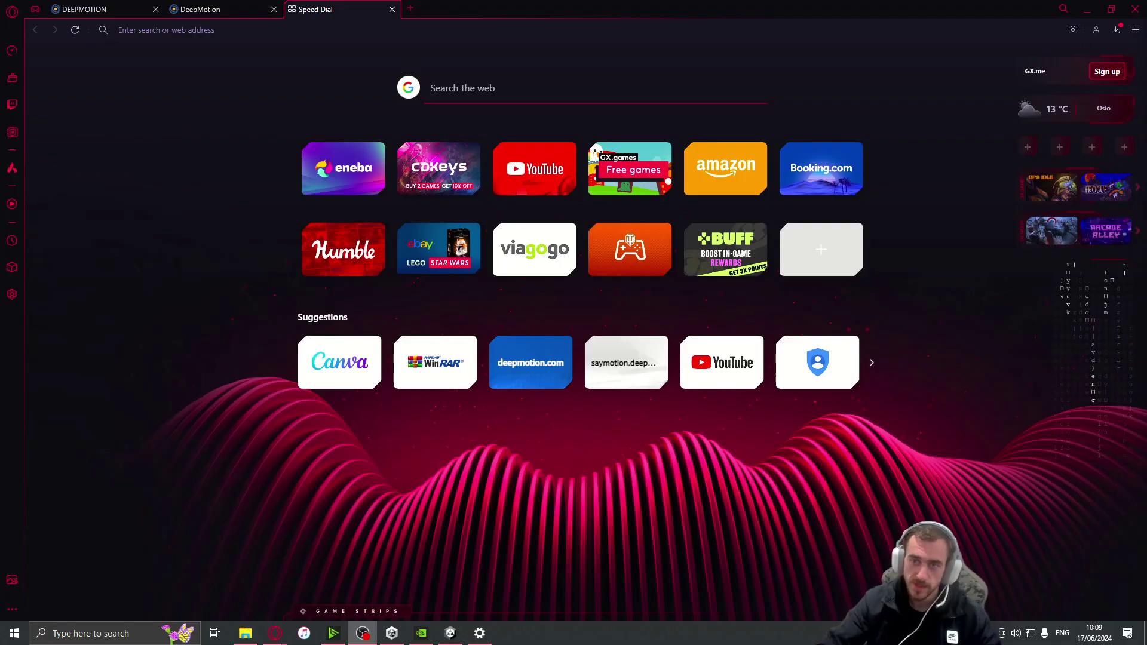
# Step: Search Google for 'deepmotion'
pyautogui.click(410, 40)
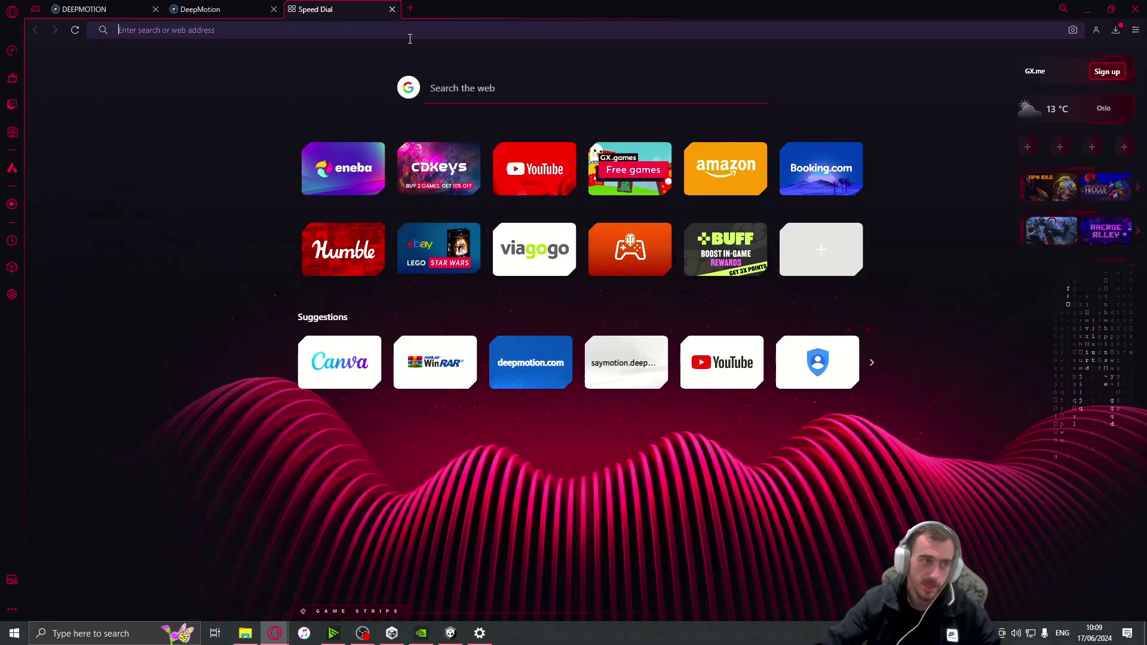
pyautogui.write('Deep')
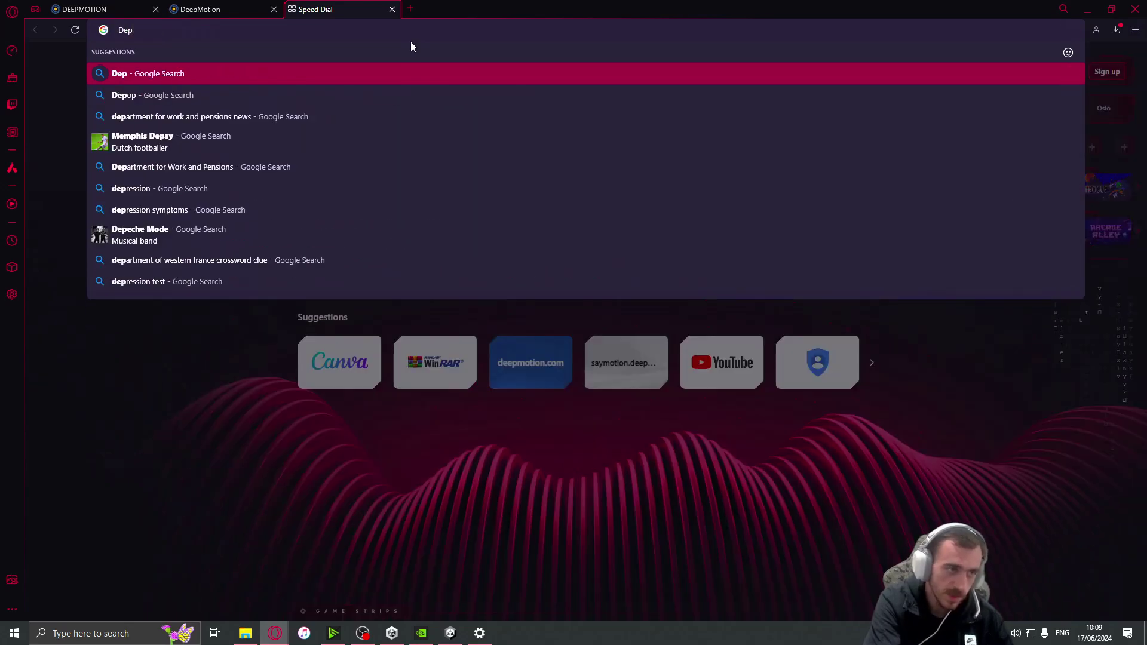
pyautogui.press('Return')
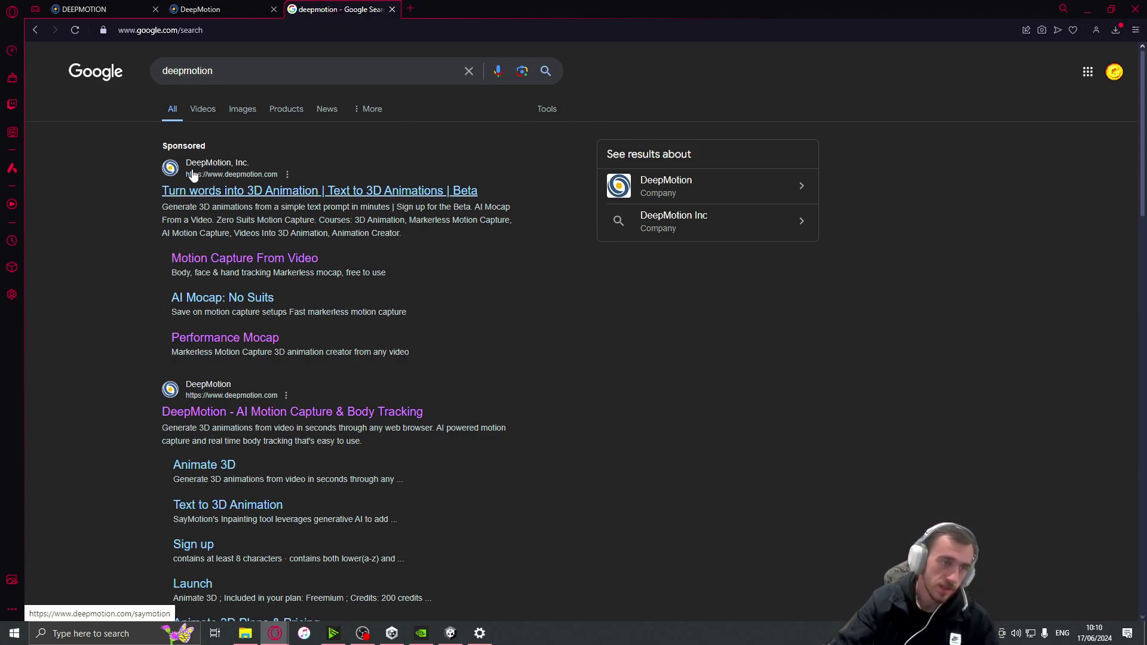
# Step: Open the sponsored DeepMotion result and go to the SayMotion 'Now Available - Sign Up' page
pyautogui.click(205, 192)
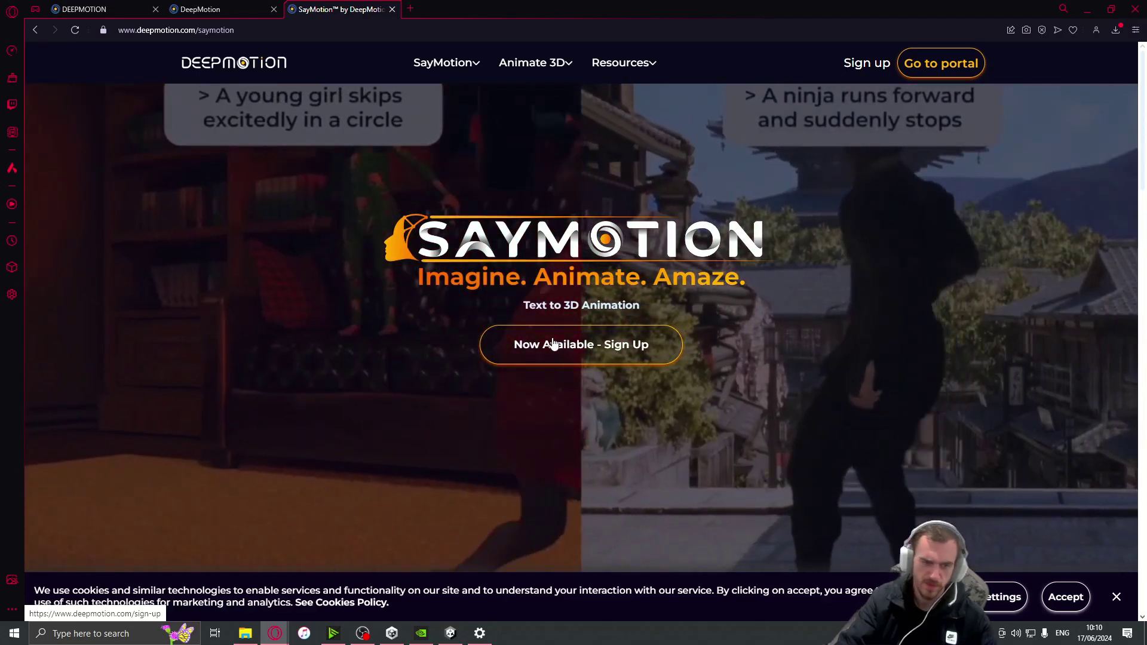
pyautogui.click(553, 344)
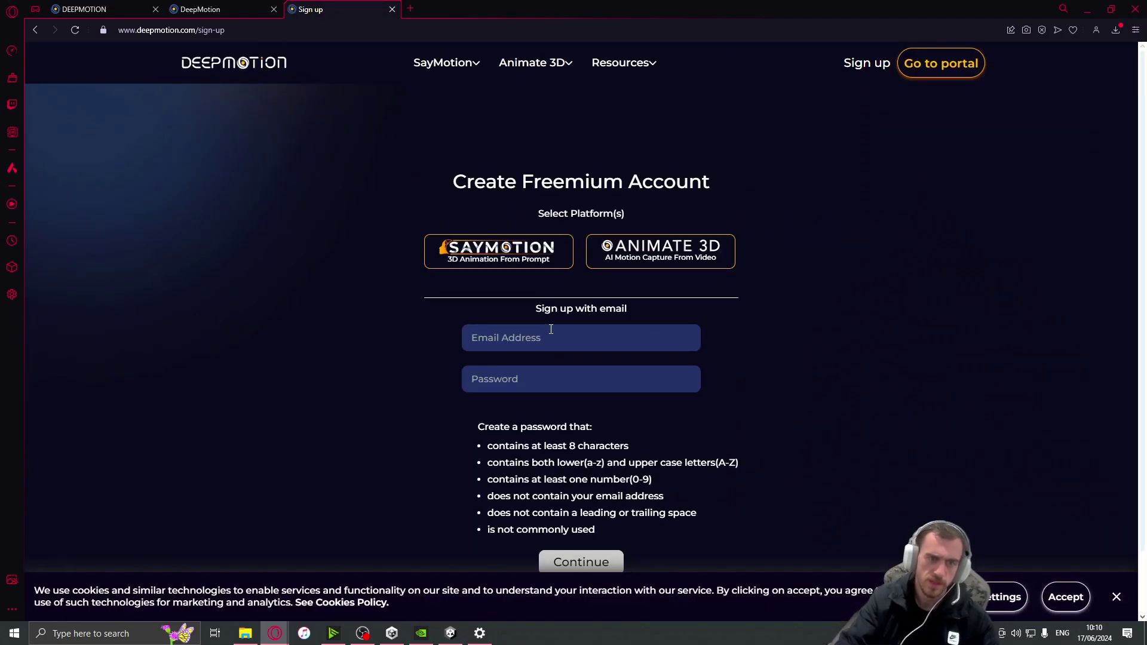
pyautogui.scroll(-1, 532, 281)
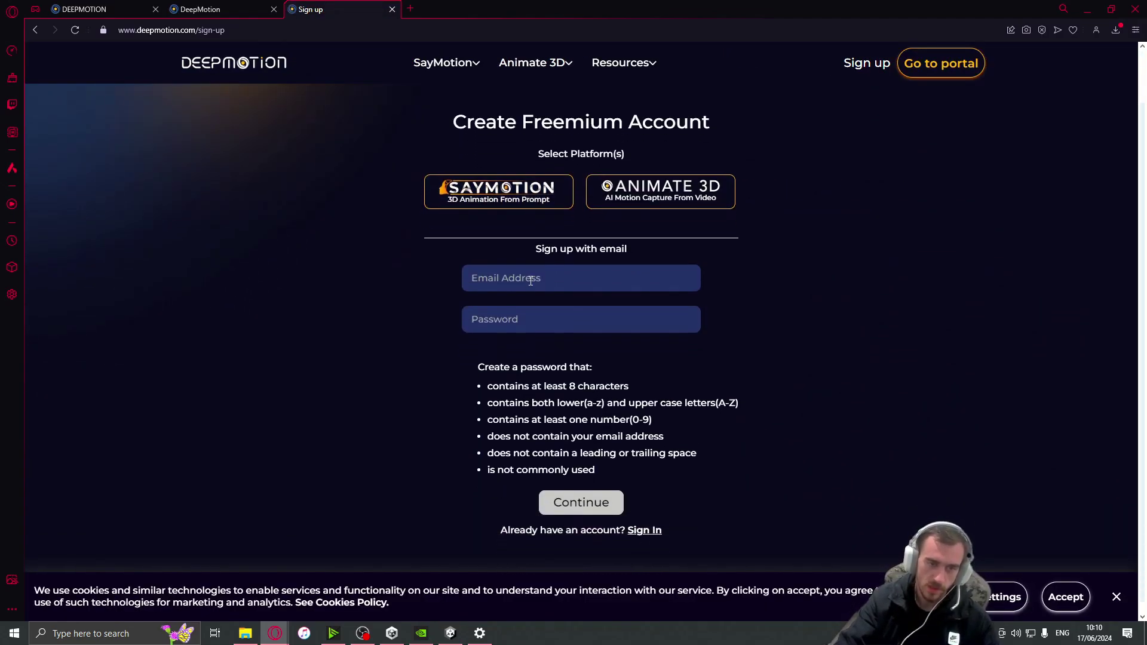
pyautogui.scroll(1, 807, 298)
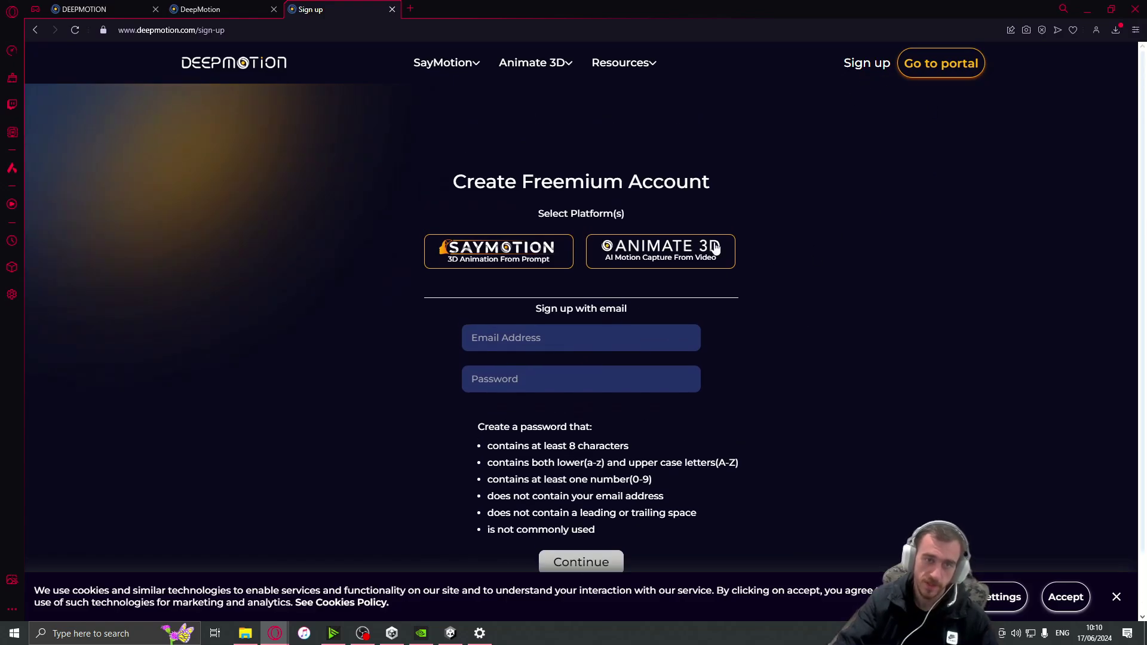
# Step: Close the Sign up tab and scroll the Motion Portal to the Animate 3D Freemium limits
pyautogui.click(393, 9)
pyautogui.rightClick(179, 9)
pyautogui.click(510, 6)
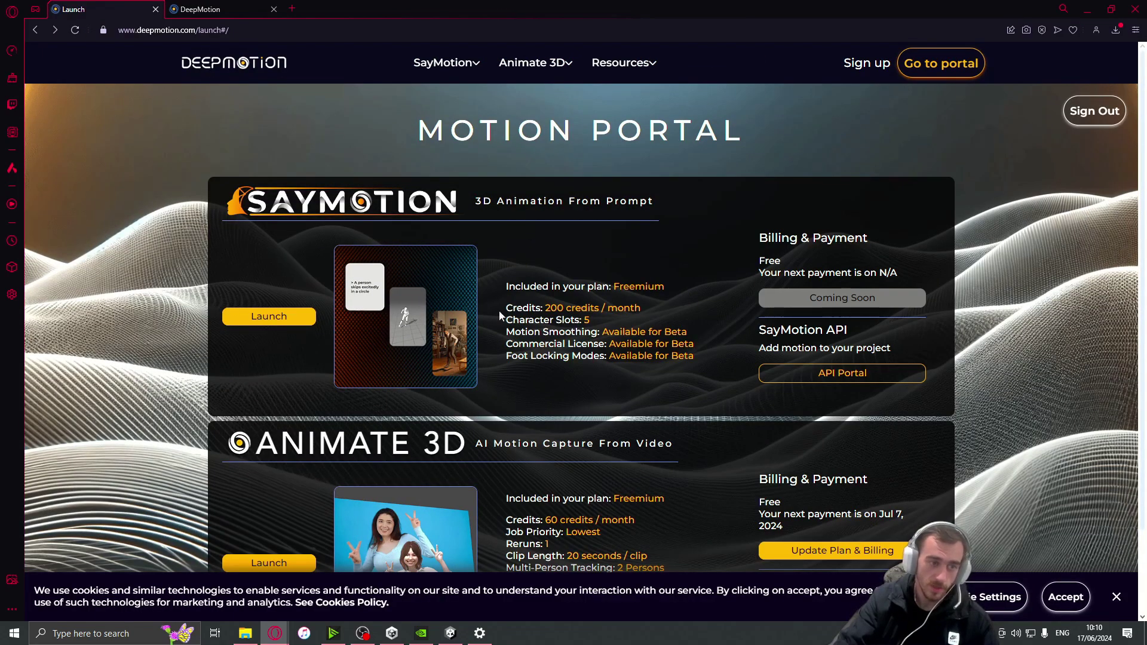
pyautogui.scroll(-2, 539, 251)
pyautogui.scroll(1, 556, 388)
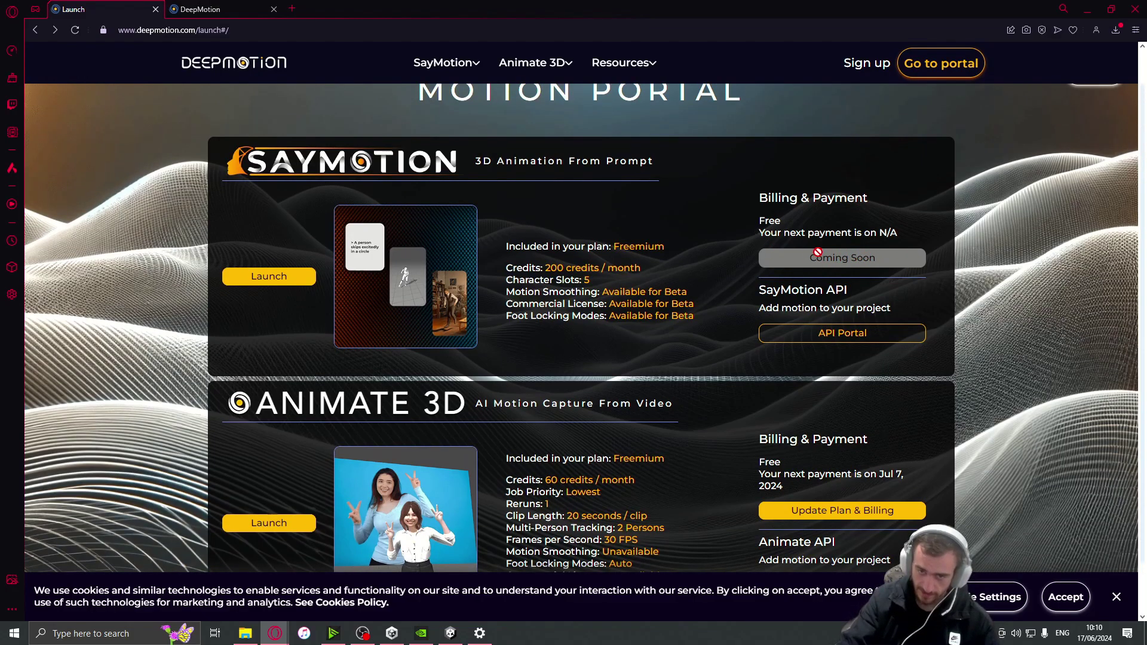
pyautogui.scroll(-1, 836, 281)
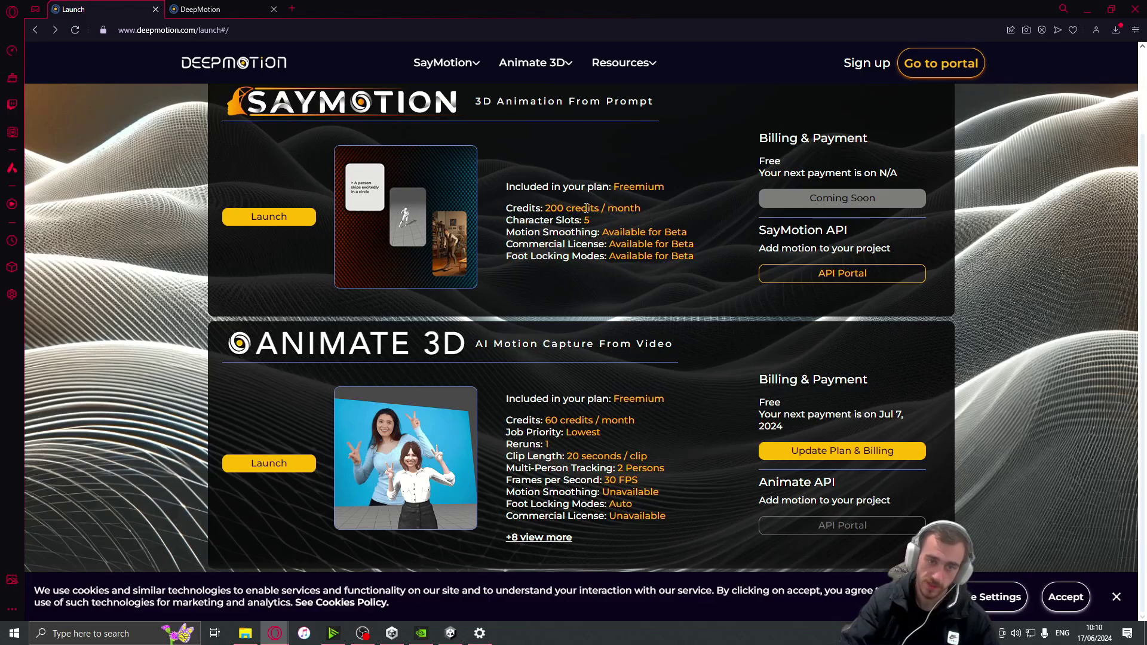
# Step: Launch SayMotion, dismiss the Select Character panel, and show the empty 0/5 Characters library
pyautogui.click(251, 222)
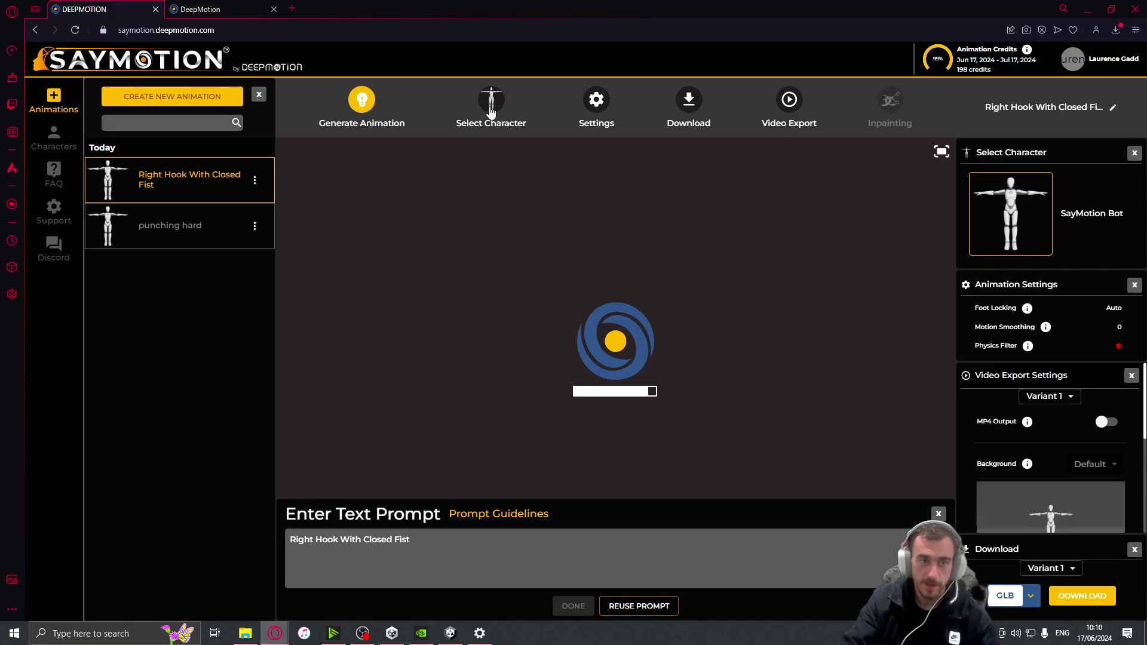
pyautogui.click(491, 111)
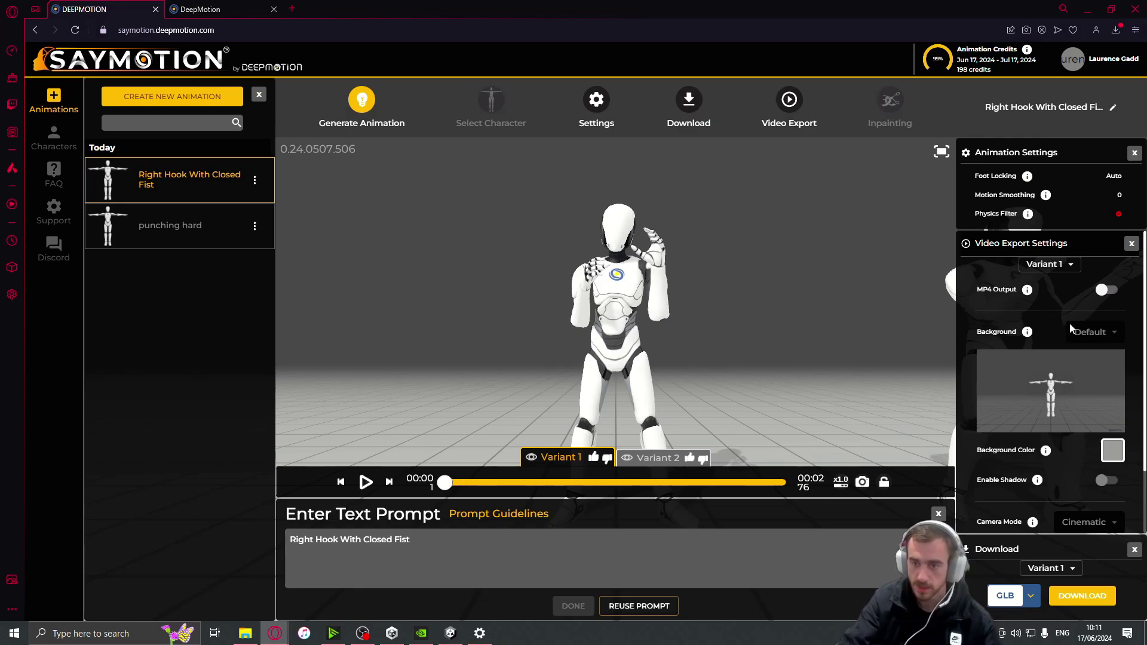
pyautogui.scroll(-1, 1052, 463)
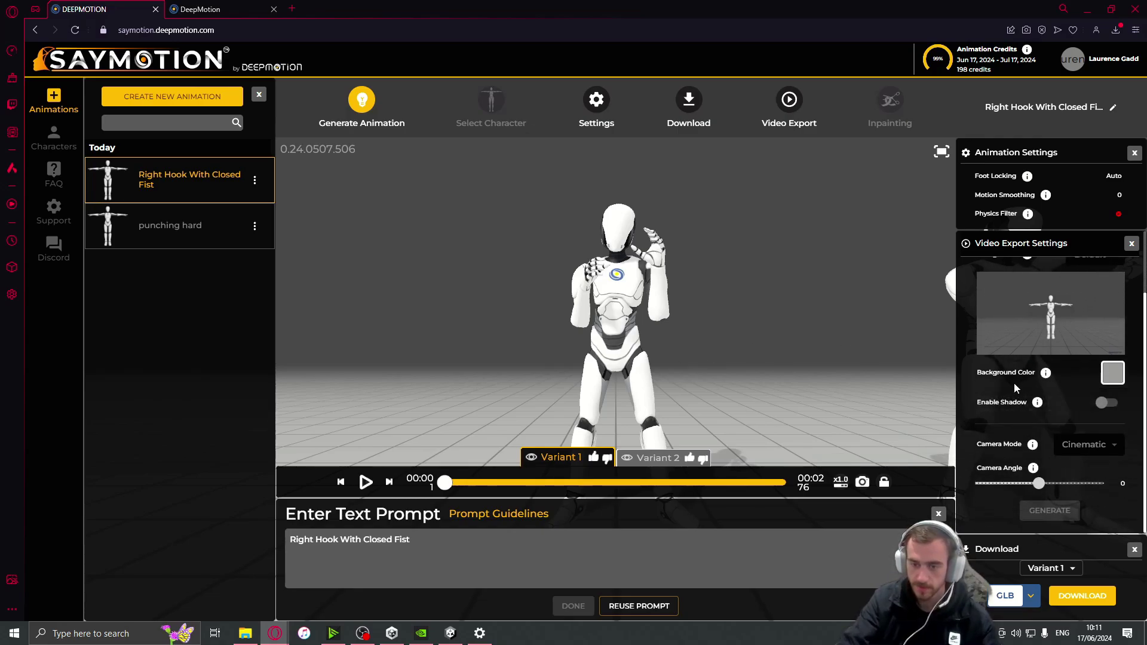
pyautogui.scroll(1, 1019, 385)
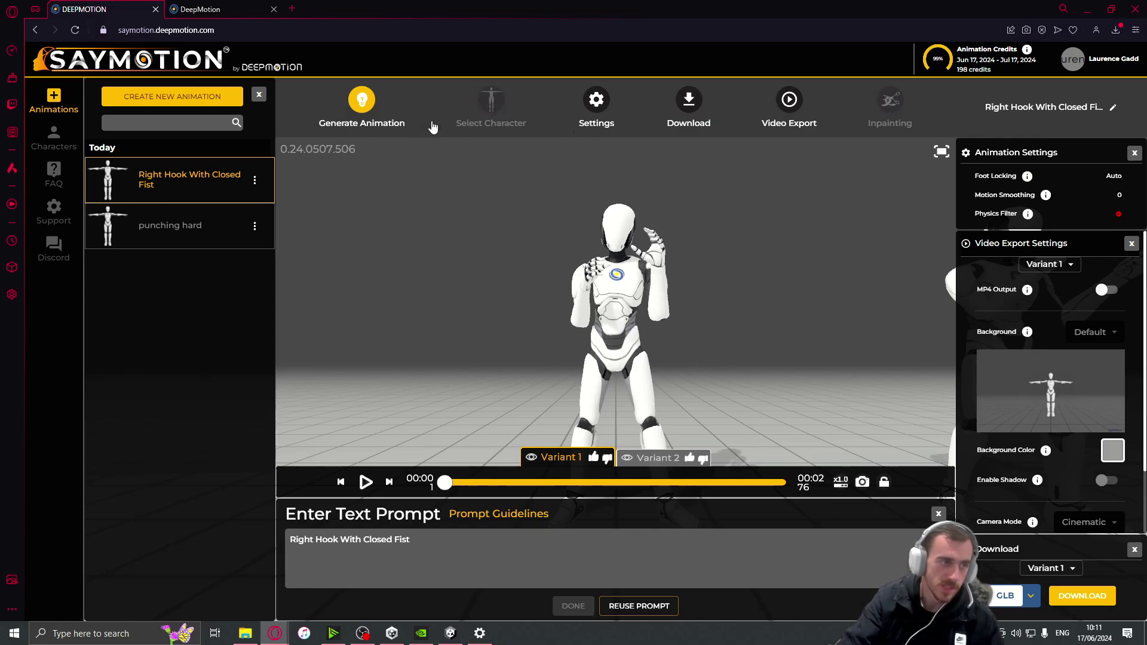
pyautogui.click(54, 138)
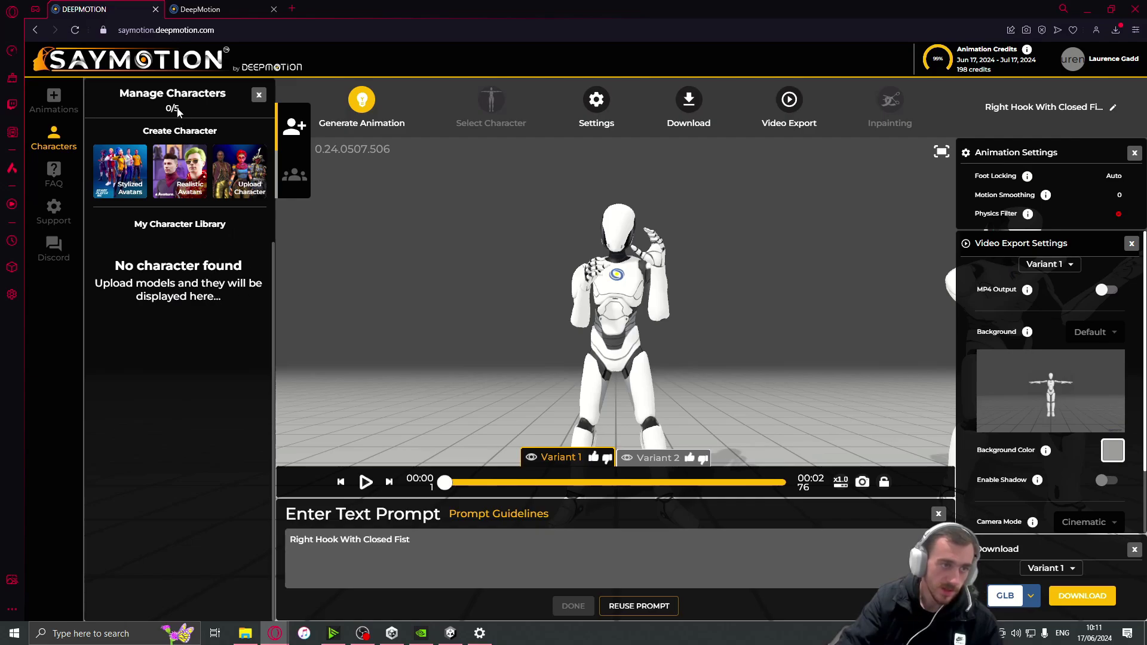
# Step: Upload Player.fbx from Assets/Player as a custom character named Player
pyautogui.click(252, 179)
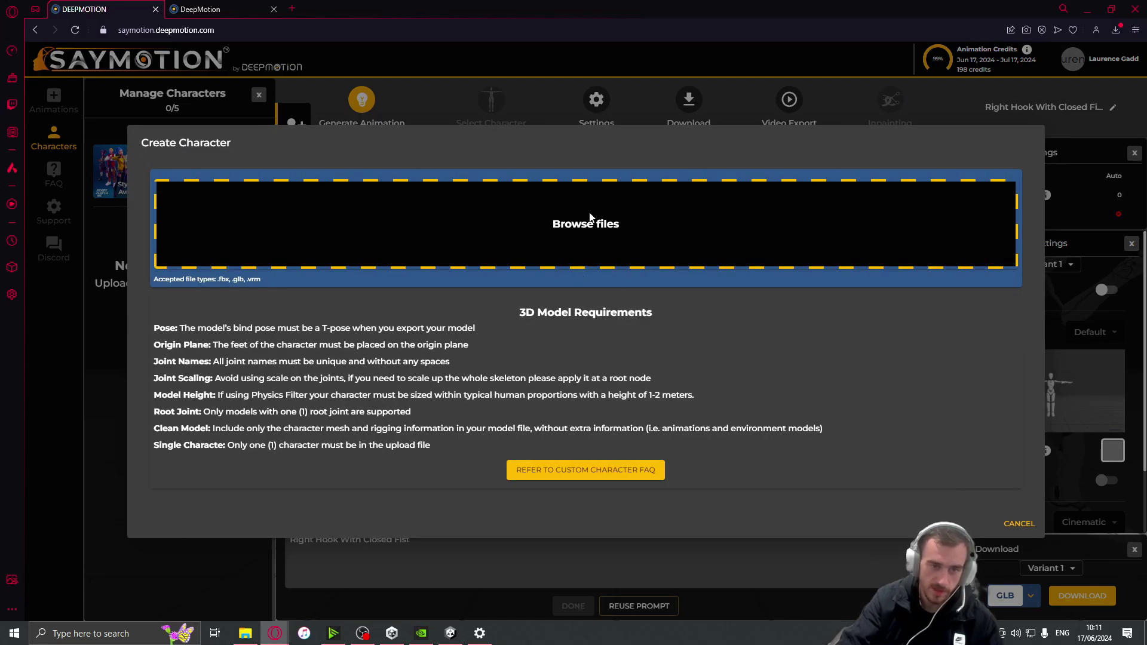
pyautogui.click(590, 219)
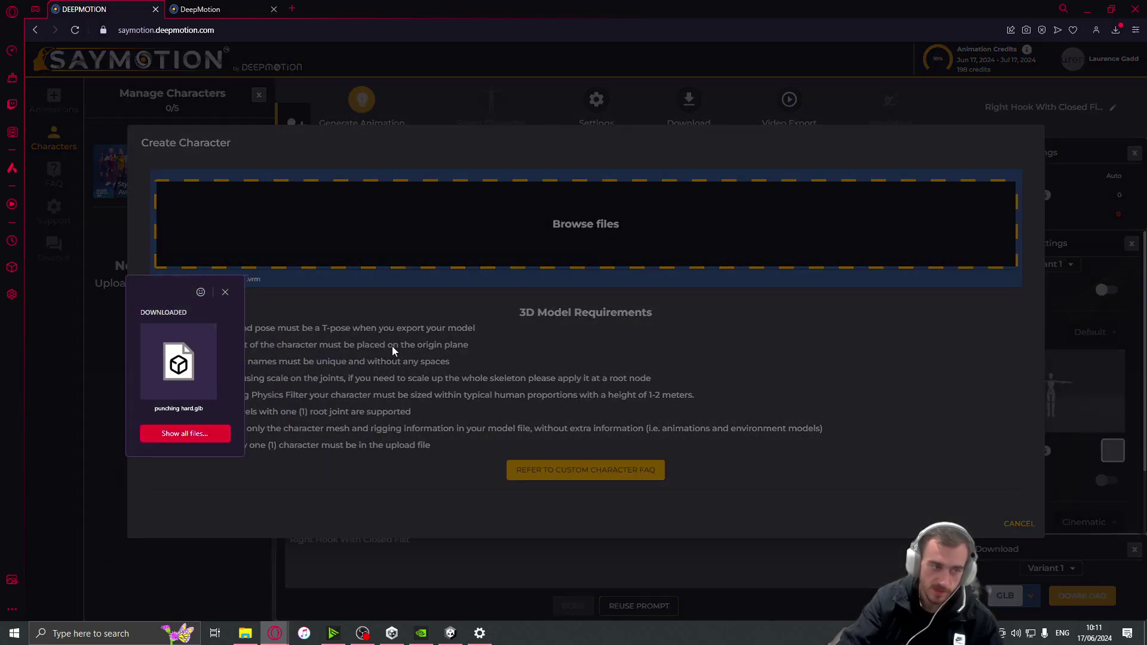
pyautogui.click(207, 437)
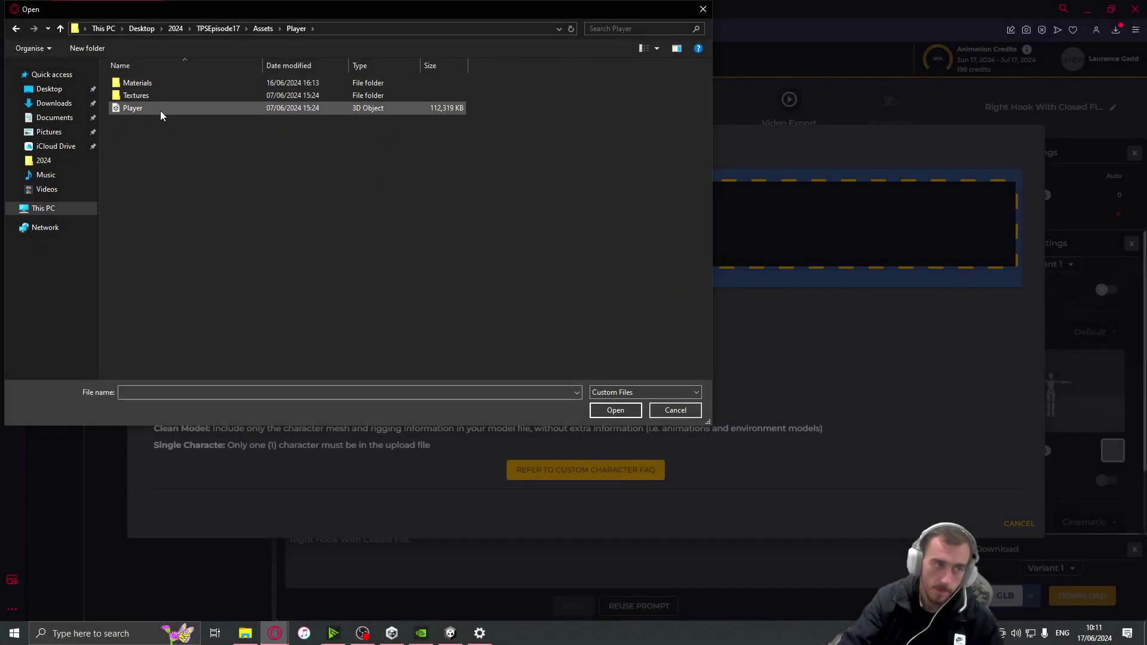
pyautogui.doubleClick(160, 109)
pyautogui.click(566, 235)
pyautogui.click(740, 377)
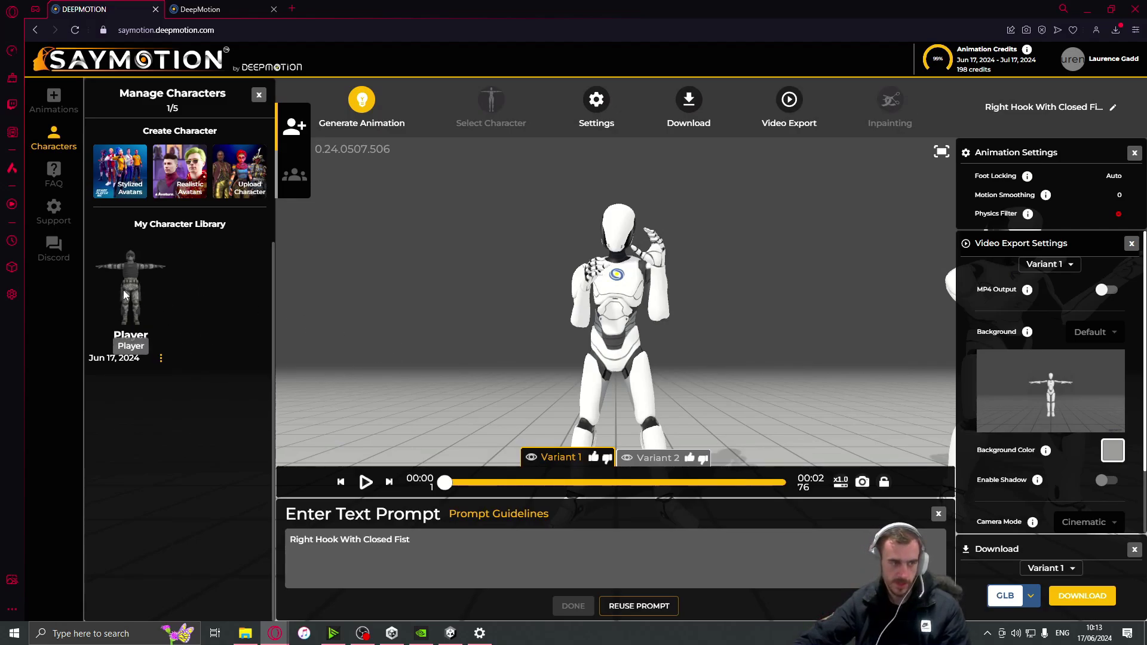
# Step: Try placing the Player character into the scene and check its options
pyautogui.moveTo(128, 290); pyautogui.dragTo(603, 340)
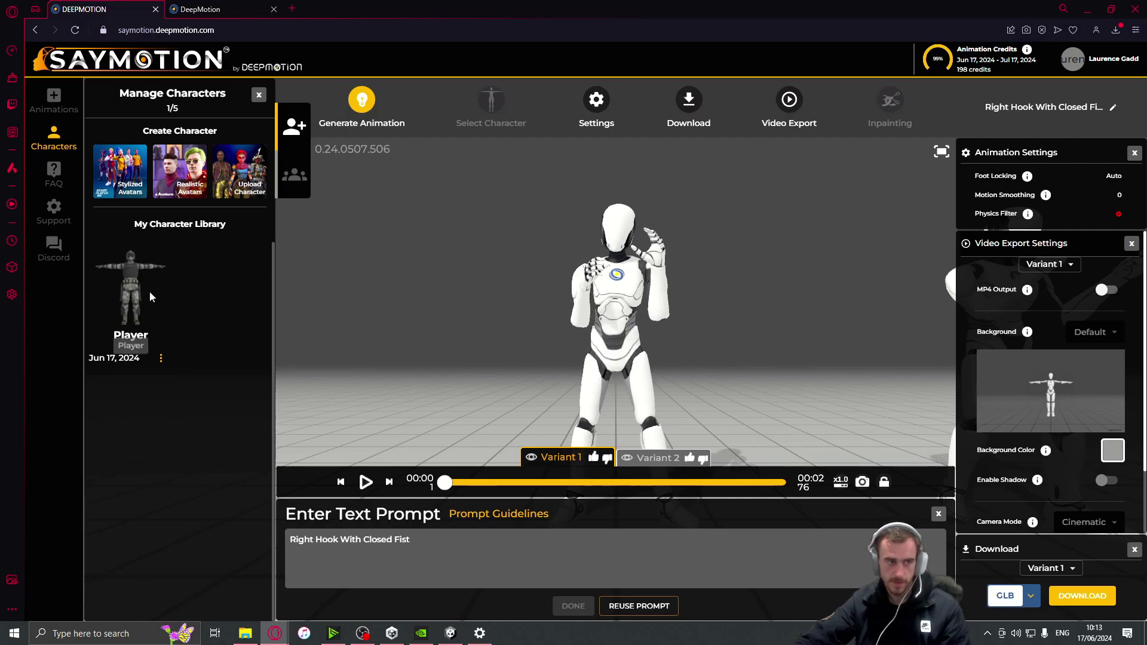
pyautogui.click(160, 359)
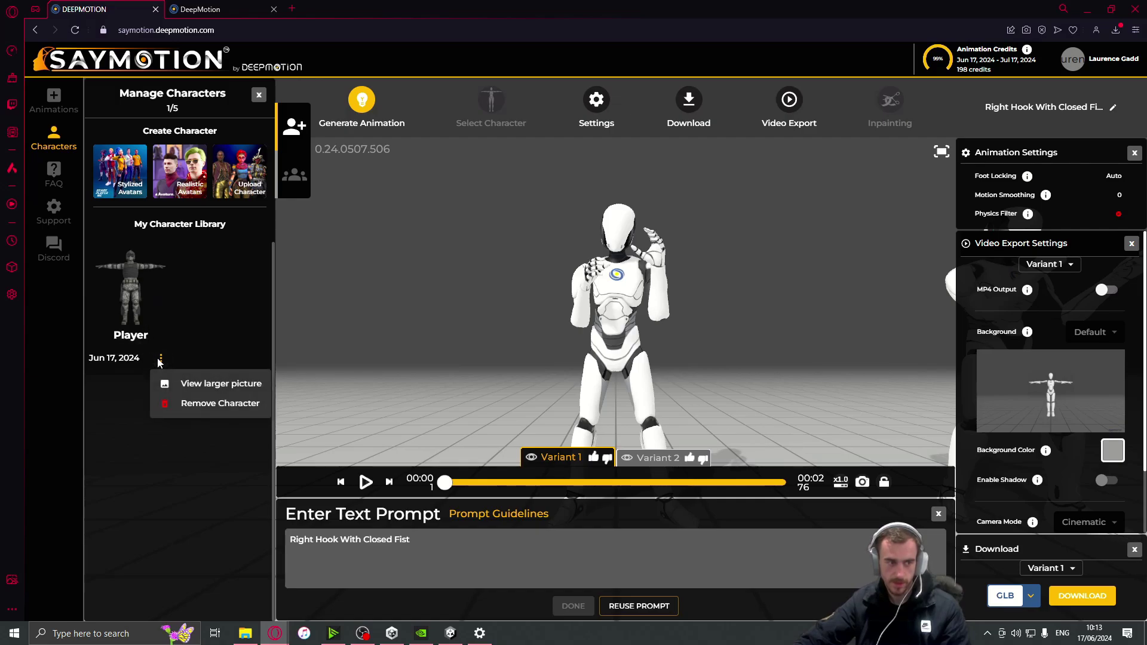
pyautogui.click(209, 339)
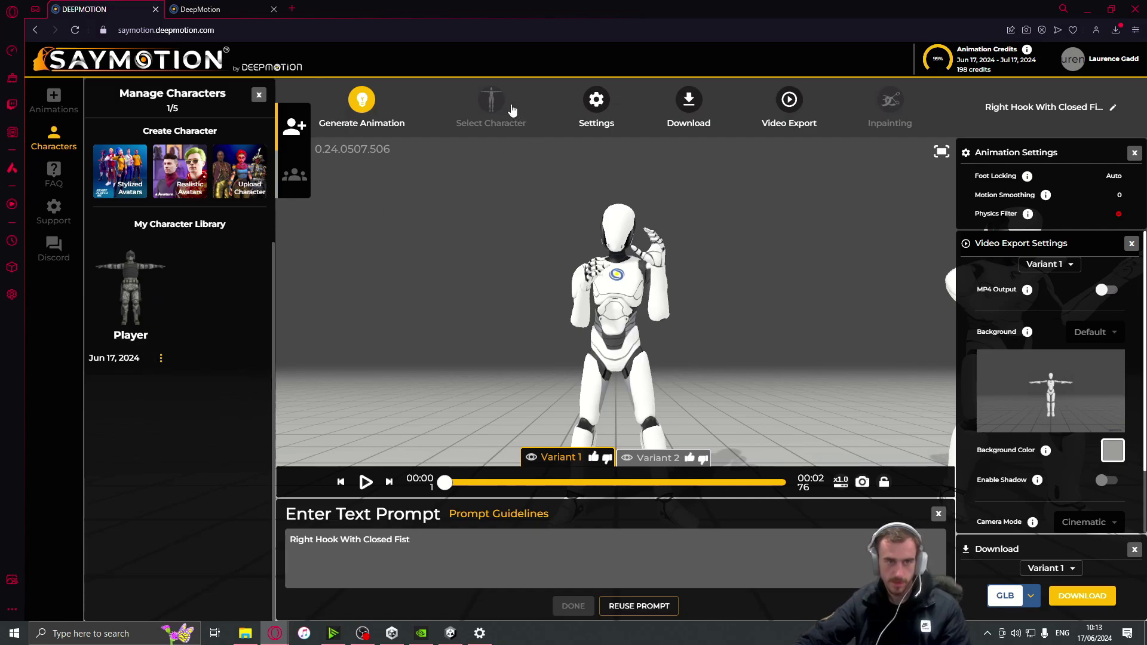
pyautogui.click(511, 111)
pyautogui.click(493, 109)
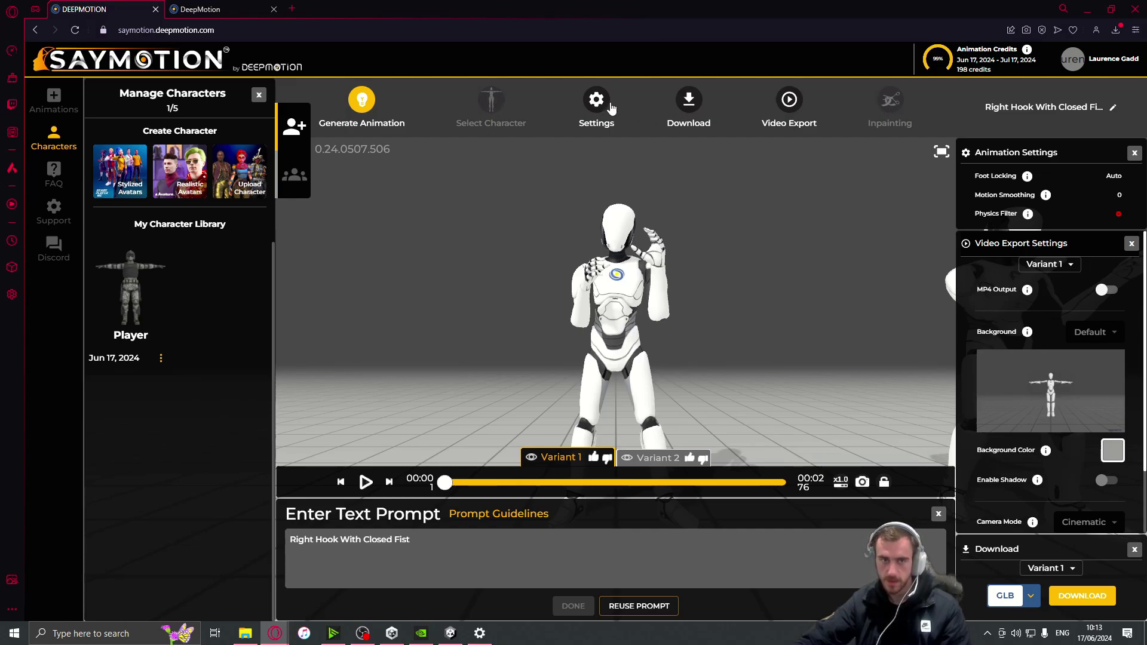
# Step: Look over the SayMotion Bot in the character panel, then return to the animations list
pyautogui.click(491, 107)
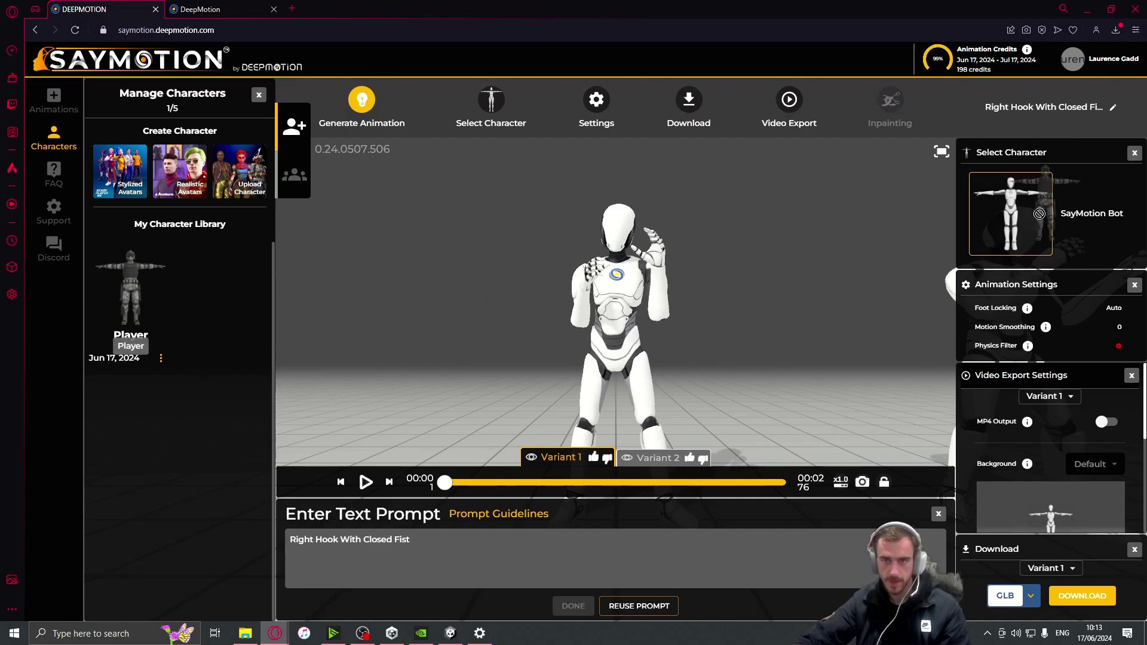
pyautogui.rightClick(1014, 225)
pyautogui.click(1020, 204)
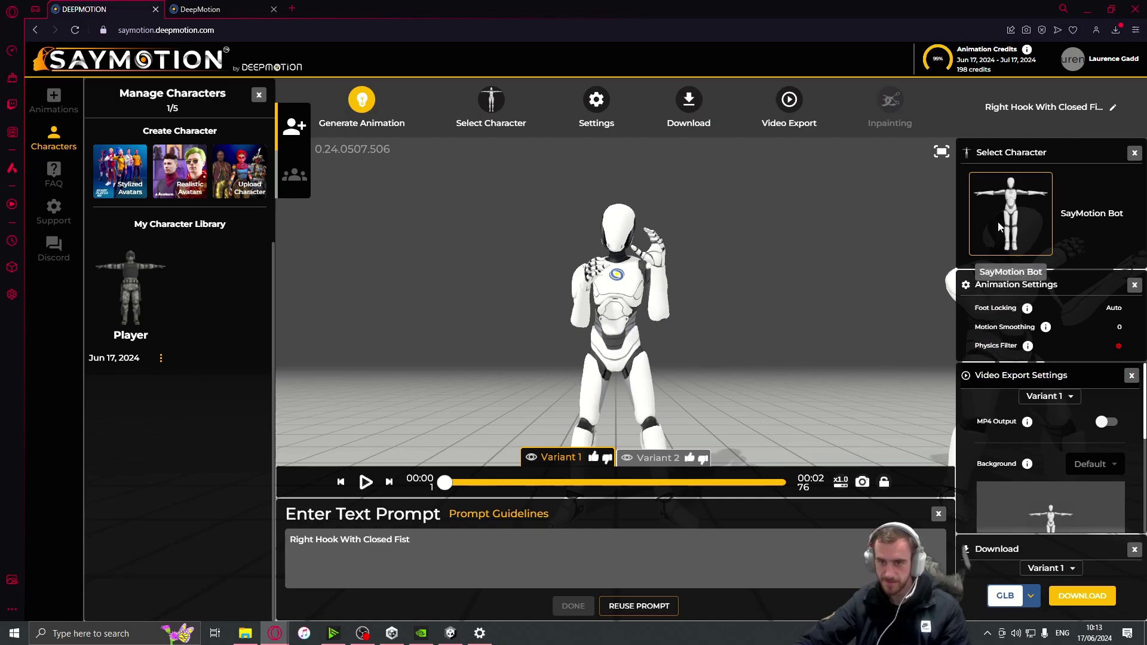
pyautogui.click(493, 105)
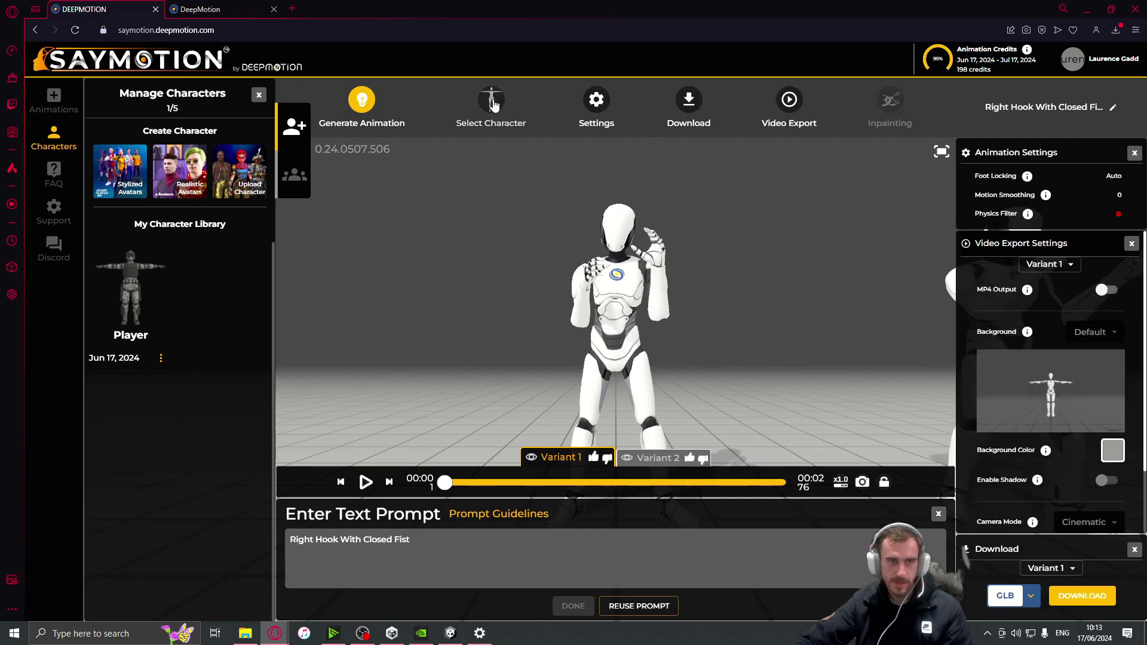
pyautogui.click(52, 102)
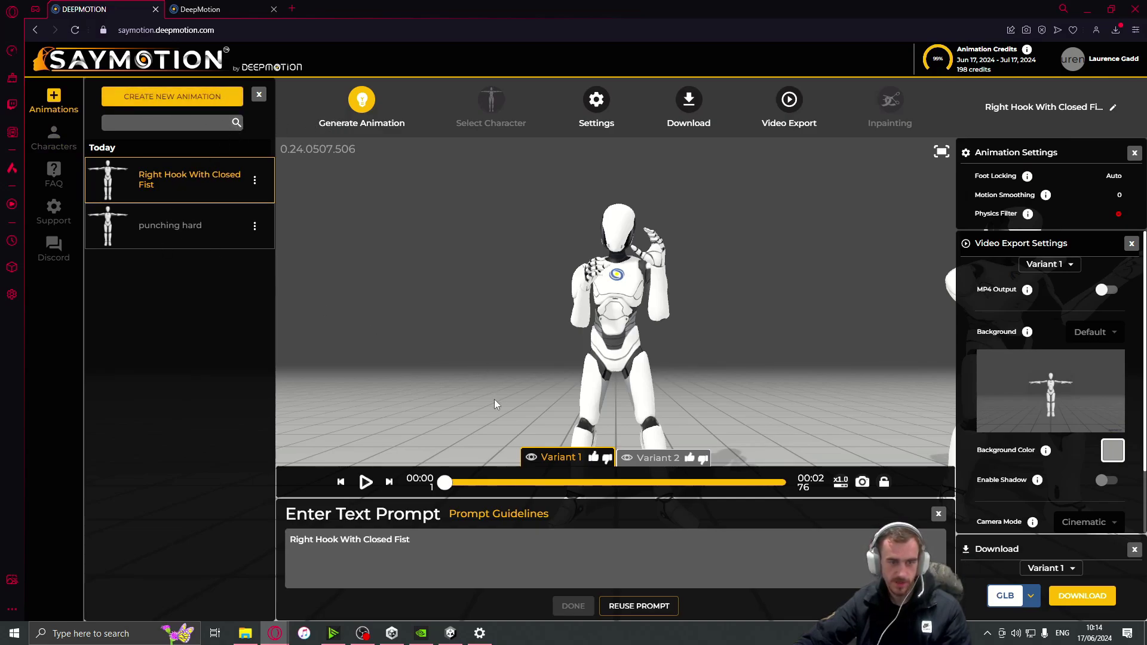
# Step: Preview Right Hook With Closed Fist at x2.0, pause at 00:01.57, and show the Player library
pyautogui.click(366, 482)
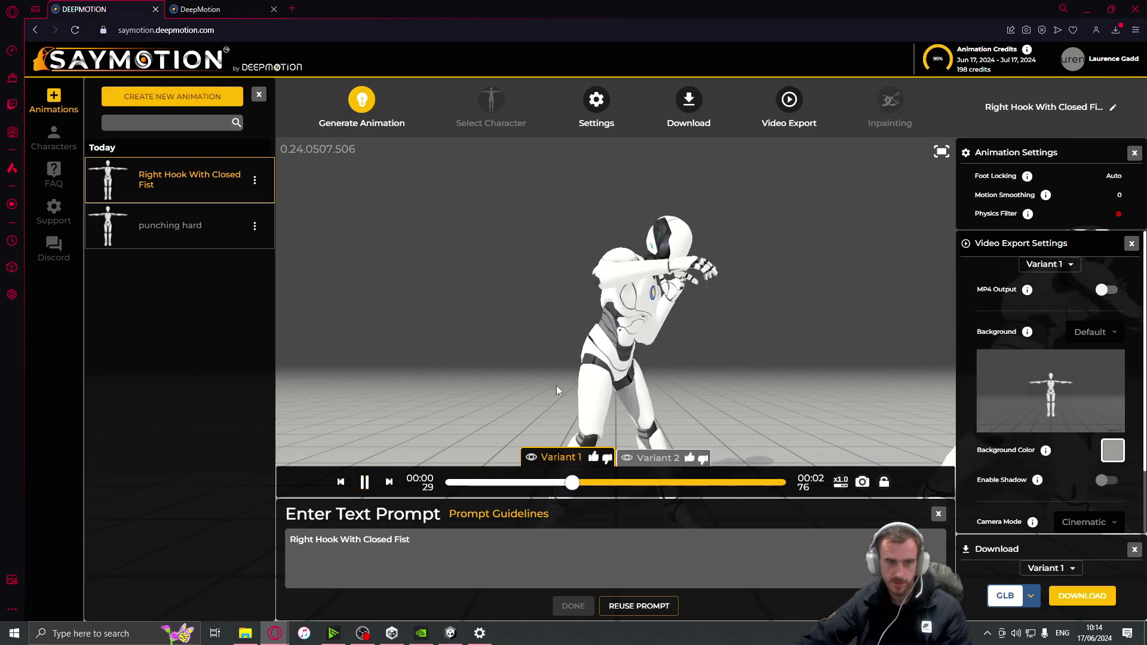
pyautogui.click(843, 482)
pyautogui.click(842, 481)
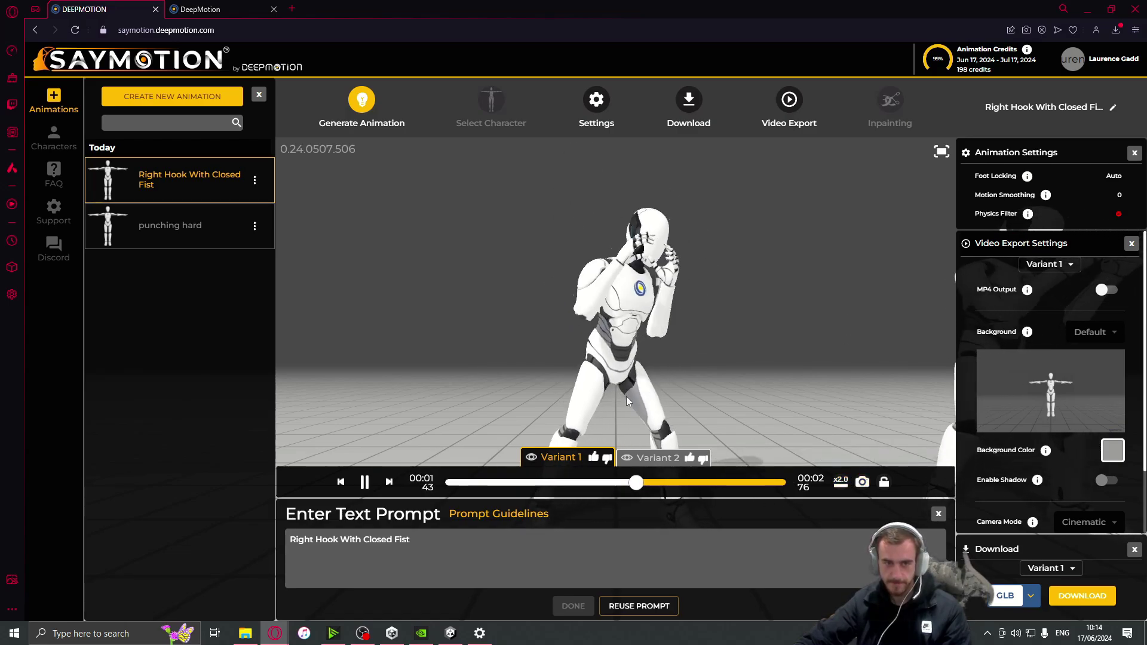
pyautogui.click(365, 481)
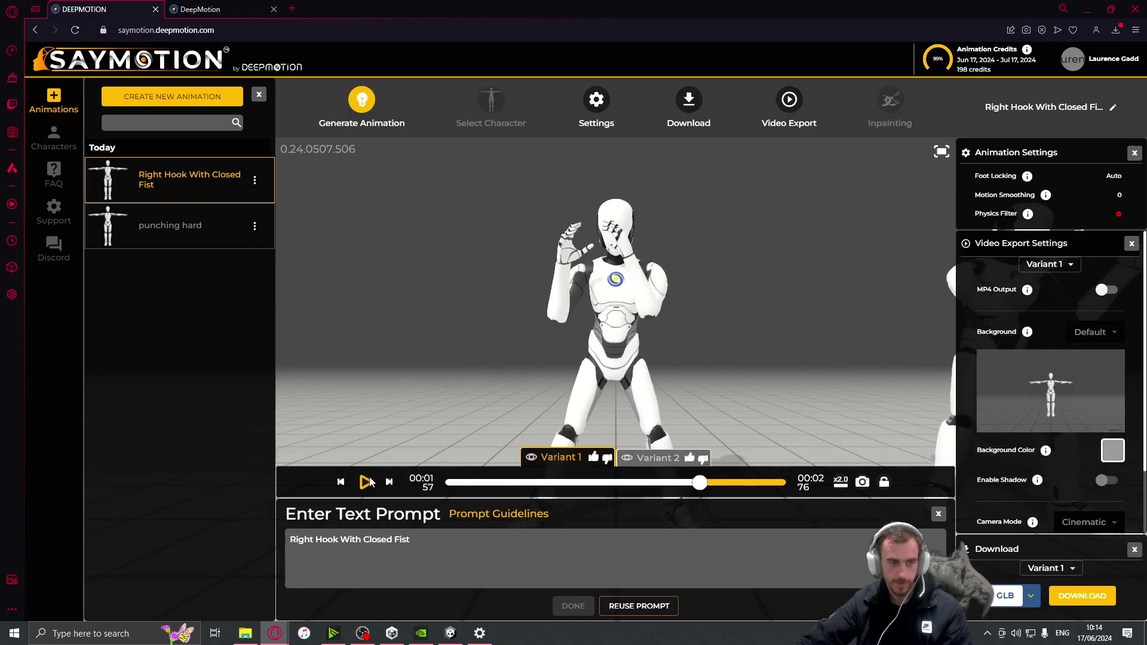
pyautogui.click(53, 132)
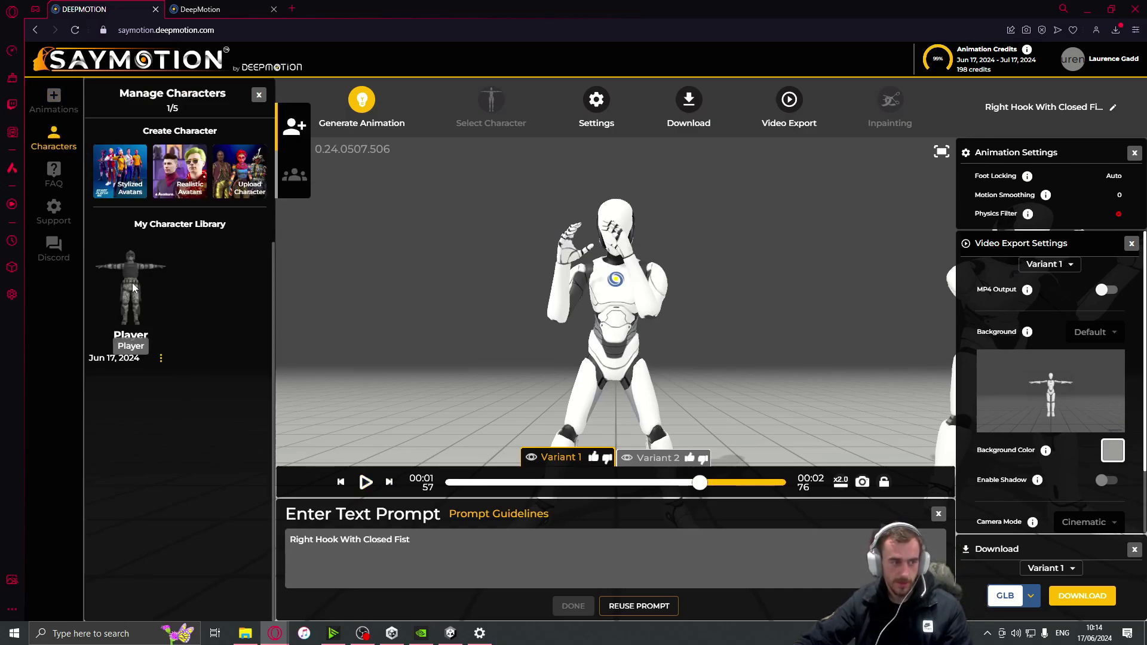
# Step: Check the Player character's options and open the Select Character panel
pyautogui.click(160, 358)
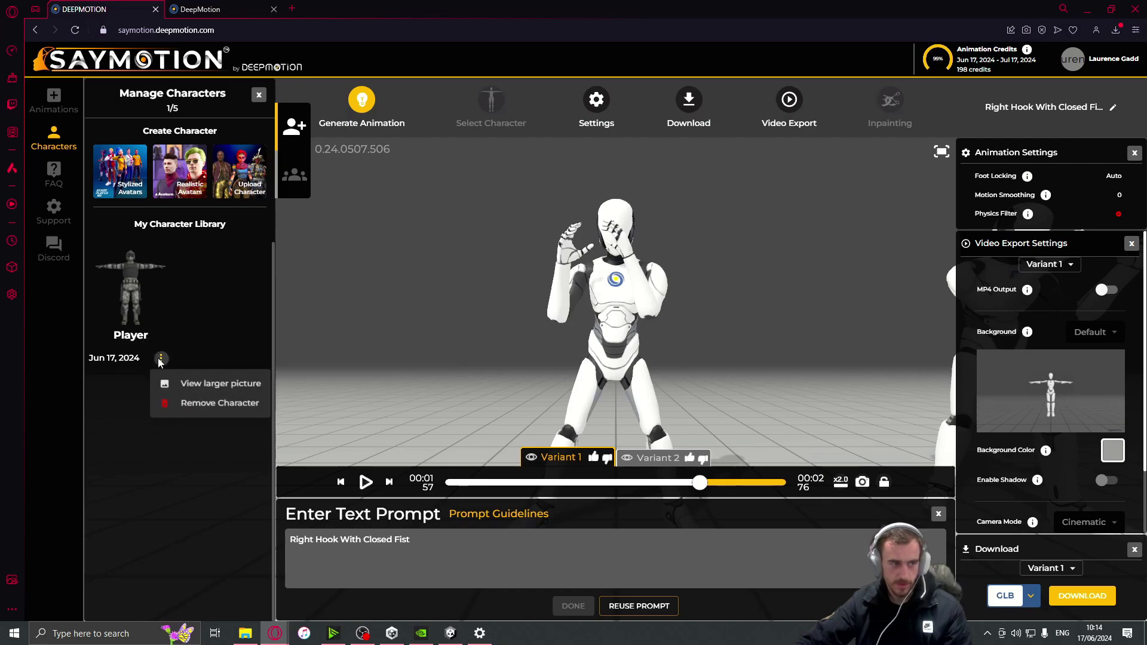
pyautogui.click(184, 324)
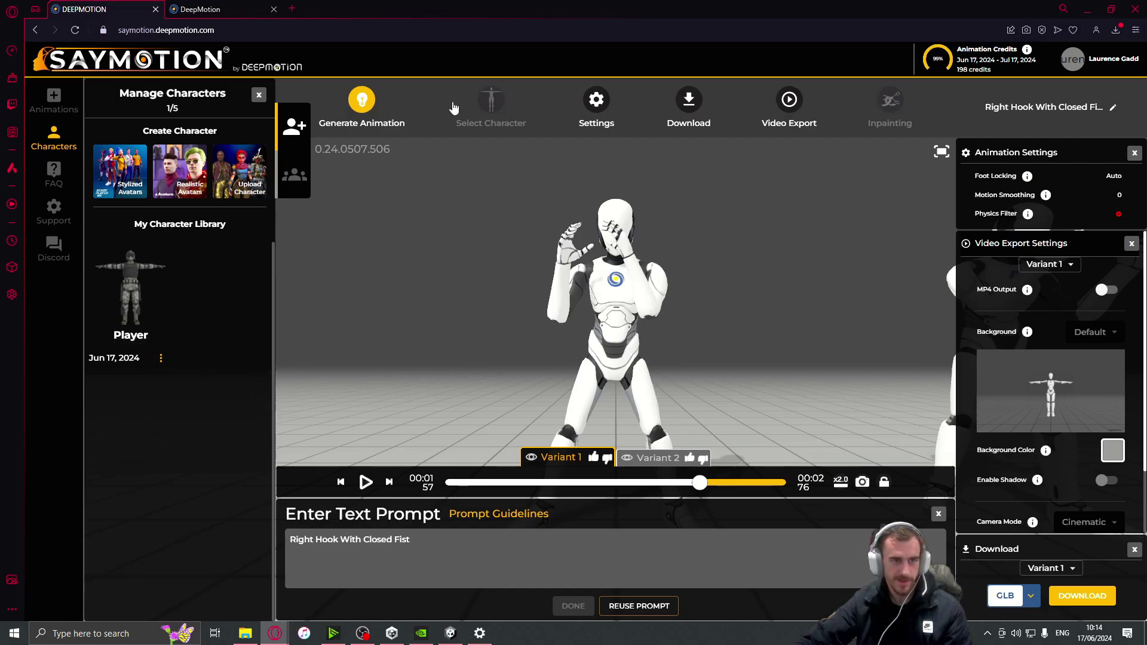
pyautogui.click(483, 103)
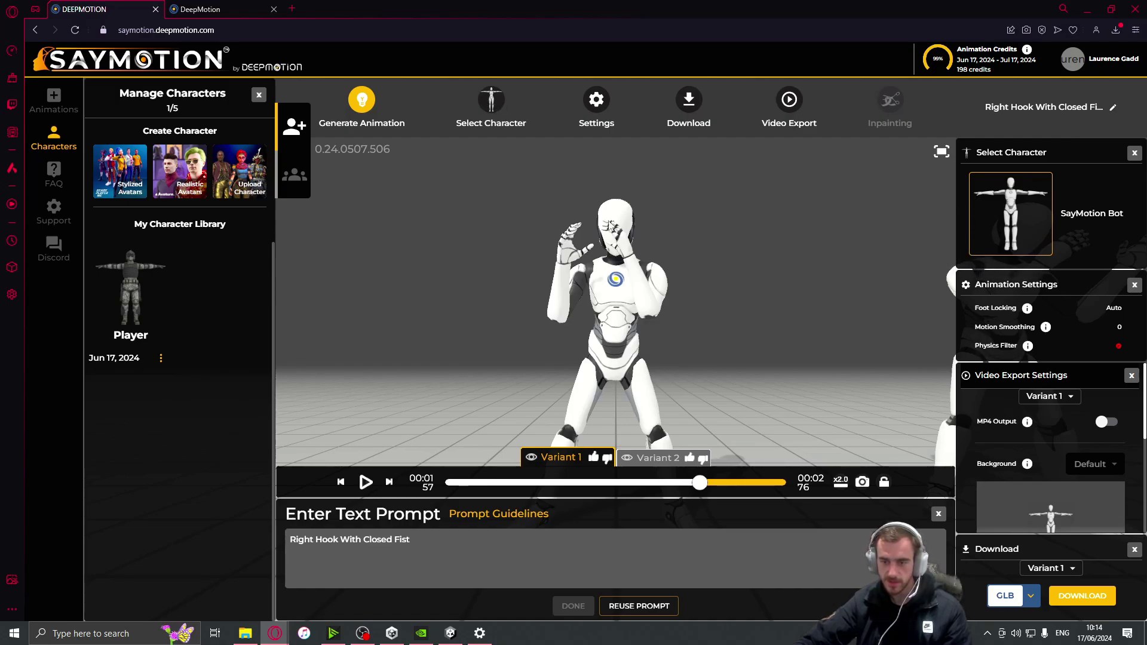
pyautogui.scroll(-3, 1016, 424)
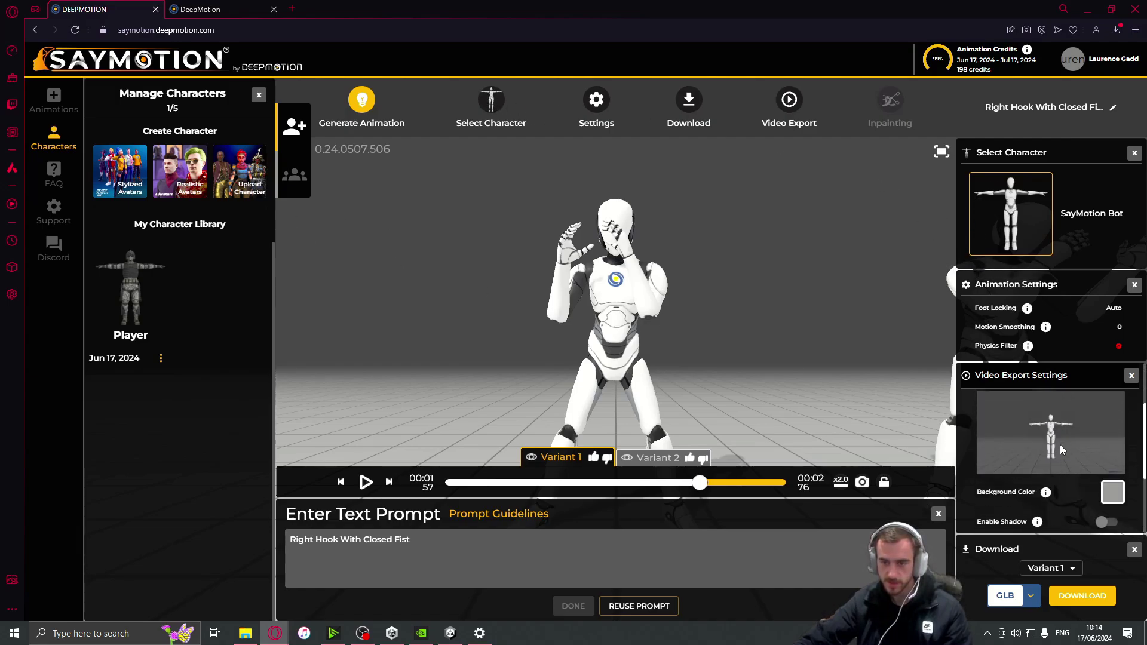
pyautogui.scroll(3, 1028, 427)
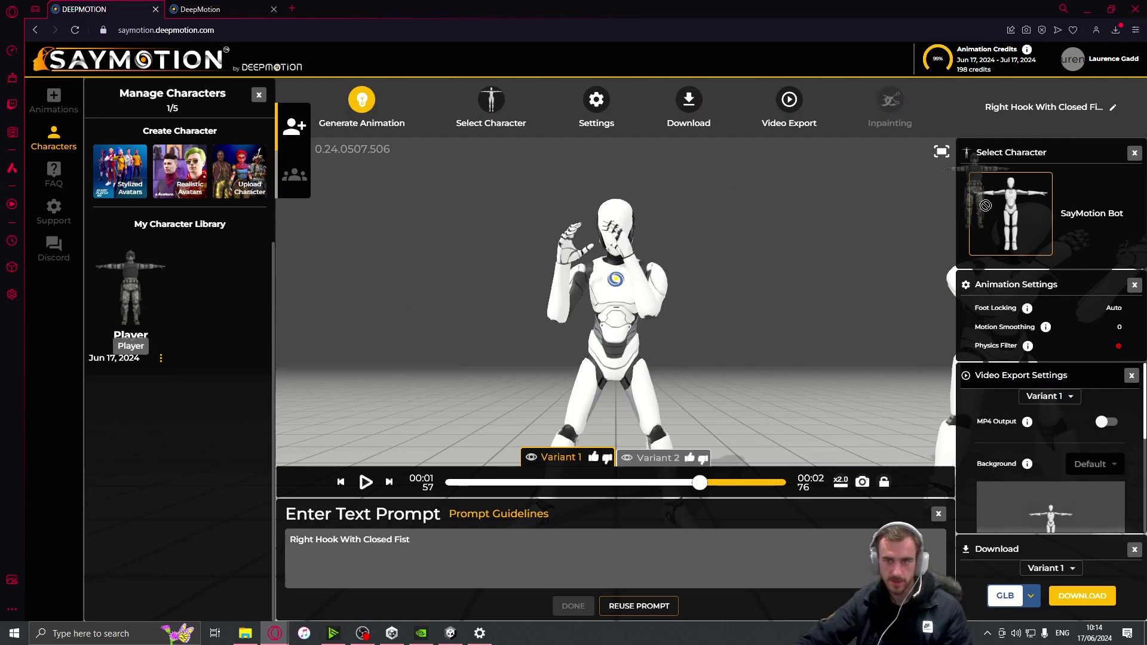
# Step: Toggle the preview fullscreen and back, then try dragging Player into the scene
pyautogui.click(942, 154)
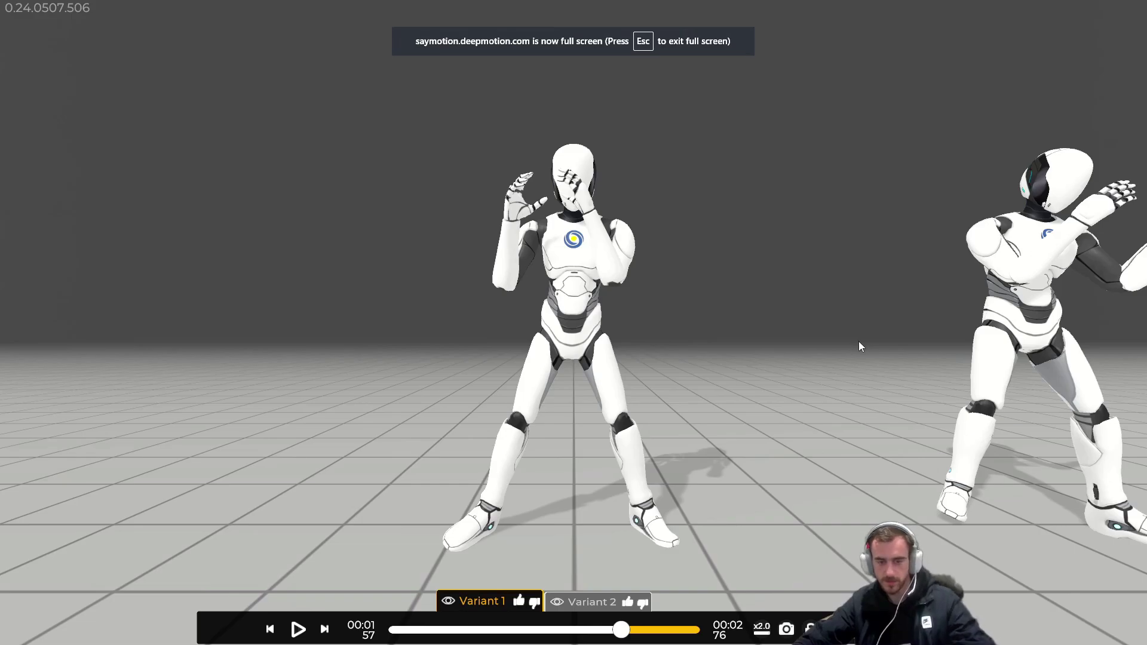
pyautogui.press('Escape')
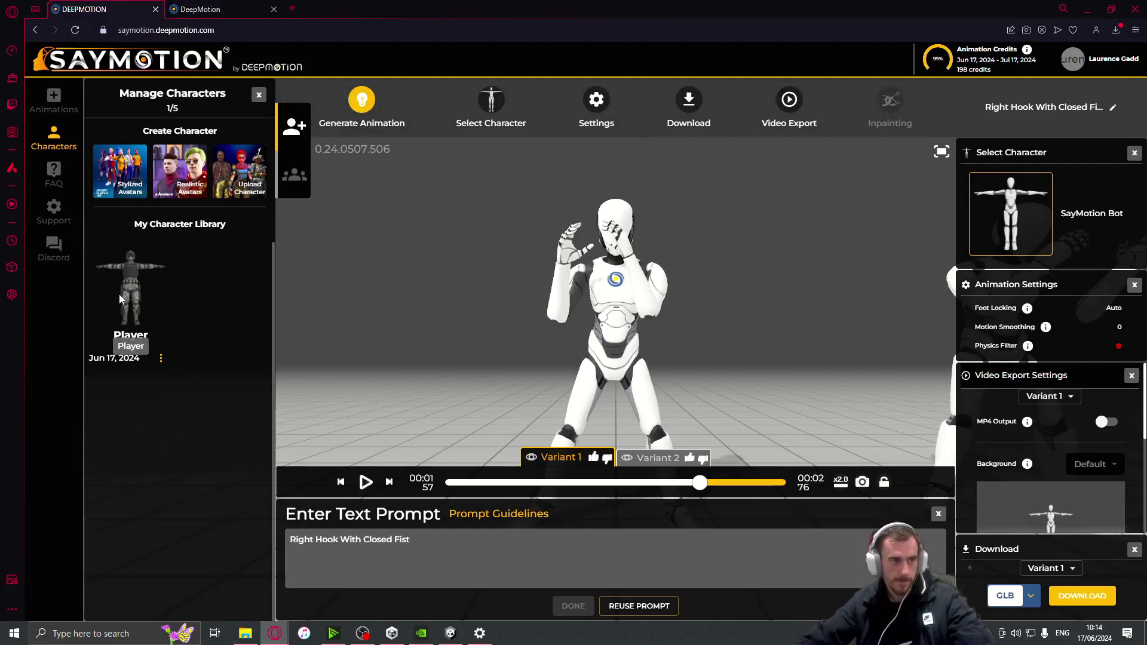
pyautogui.moveTo(124, 302); pyautogui.dragTo(1007, 229)
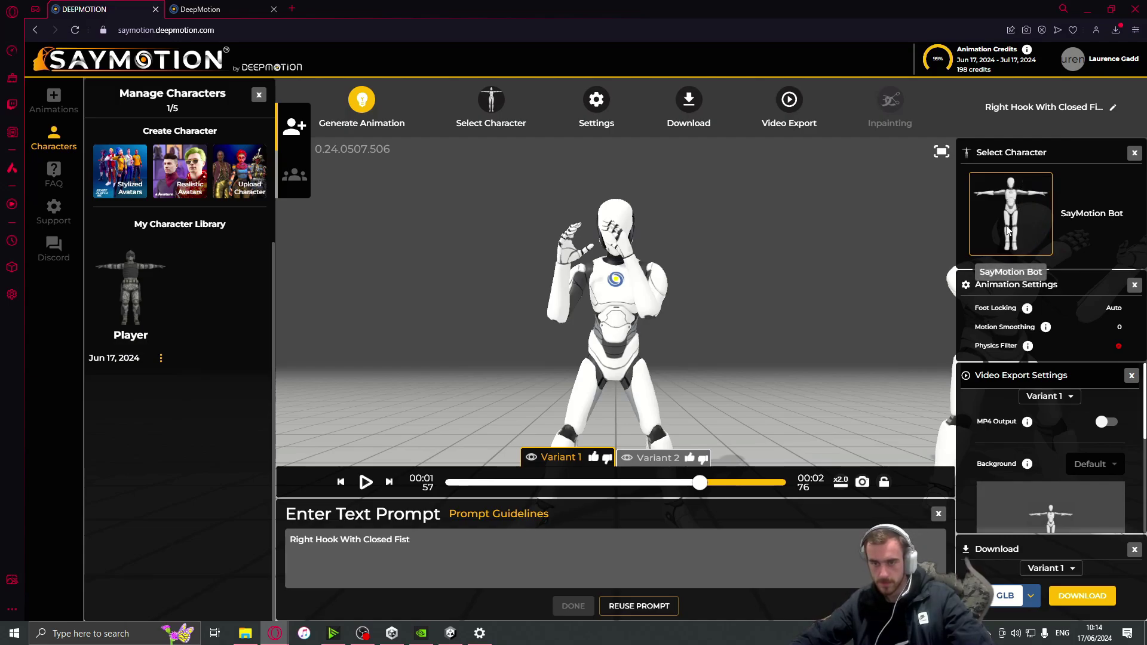
pyautogui.rightClick(1019, 235)
pyautogui.press('Escape')
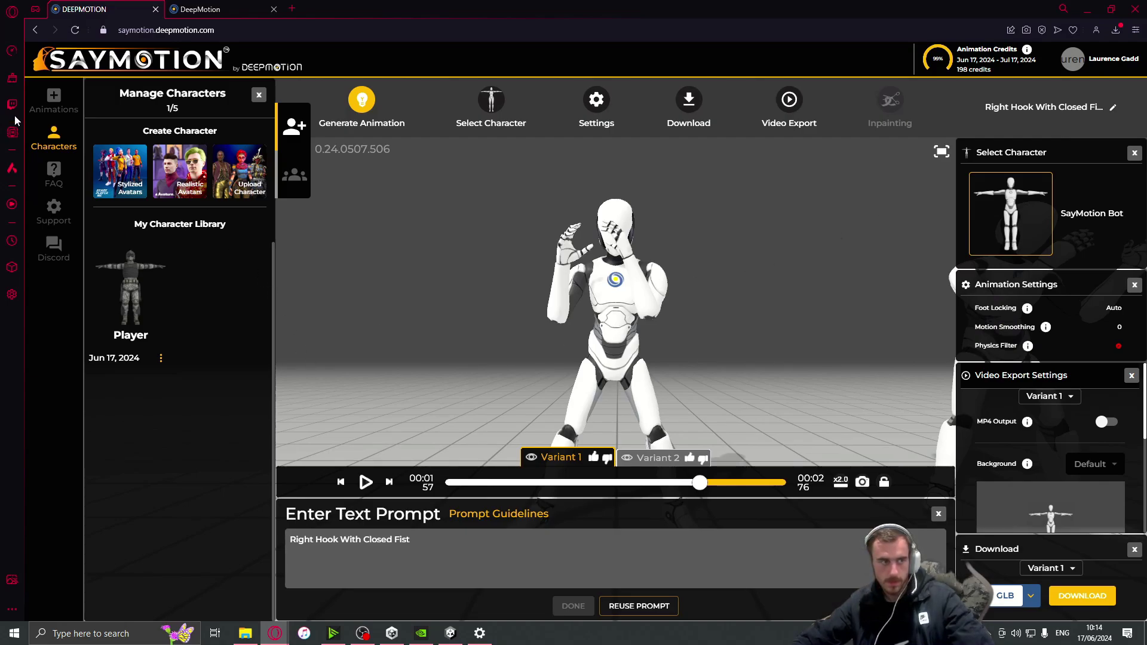
# Step: Create a new blank animation and open the Account Characters list from Select Character
pyautogui.click(45, 103)
pyautogui.click(159, 99)
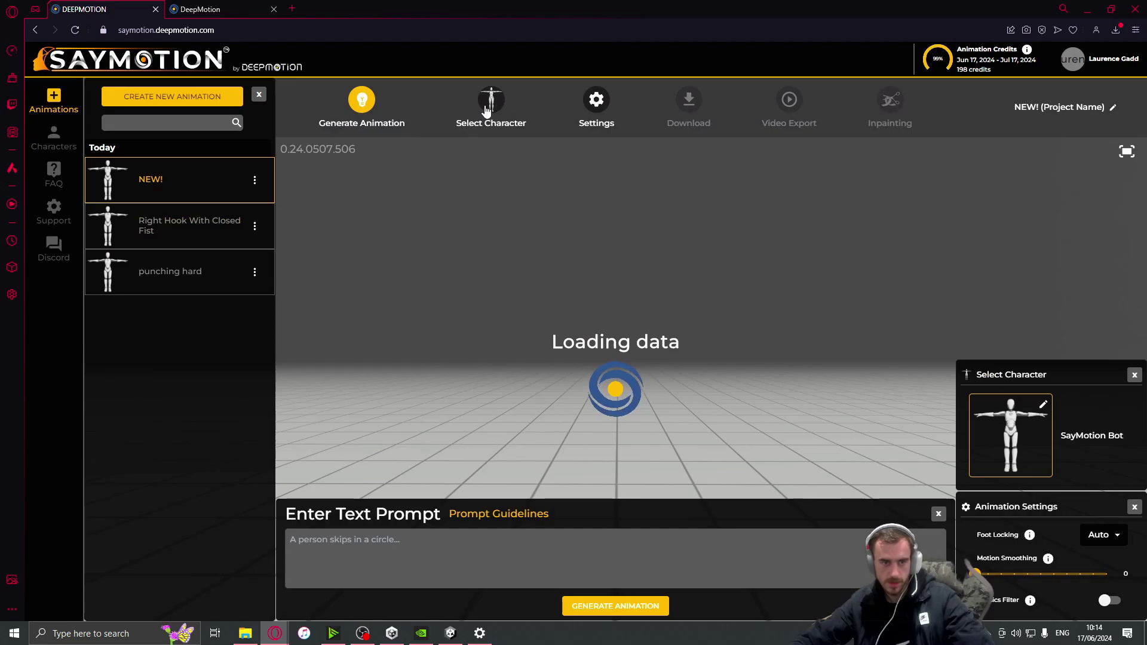
pyautogui.click(486, 111)
pyautogui.click(510, 110)
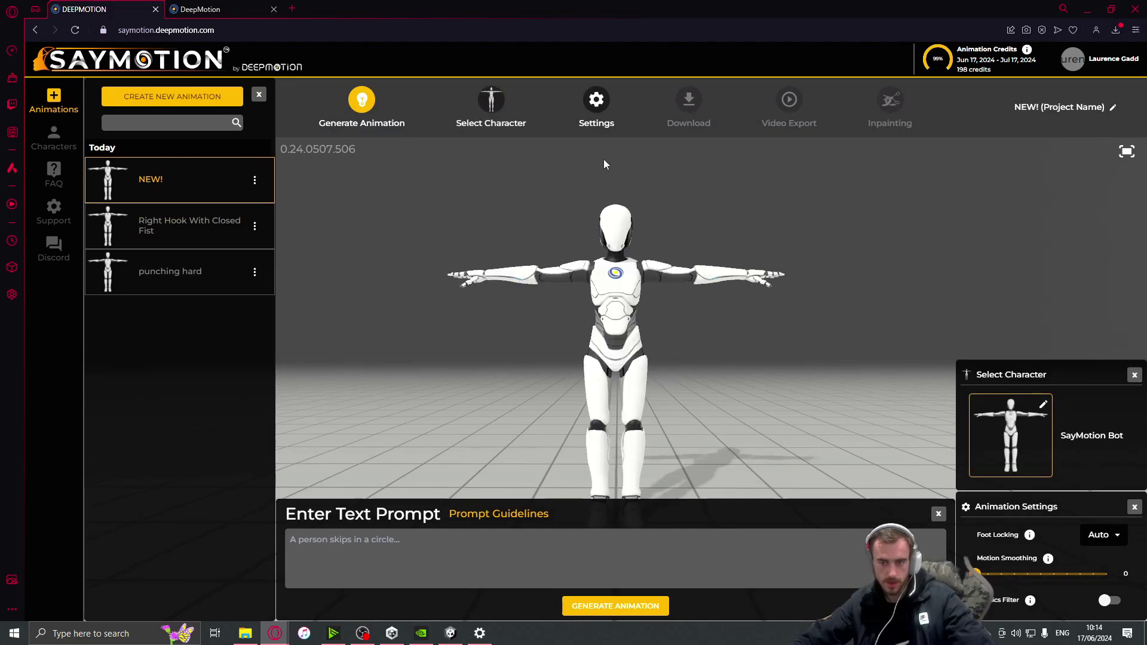
pyautogui.click(1044, 405)
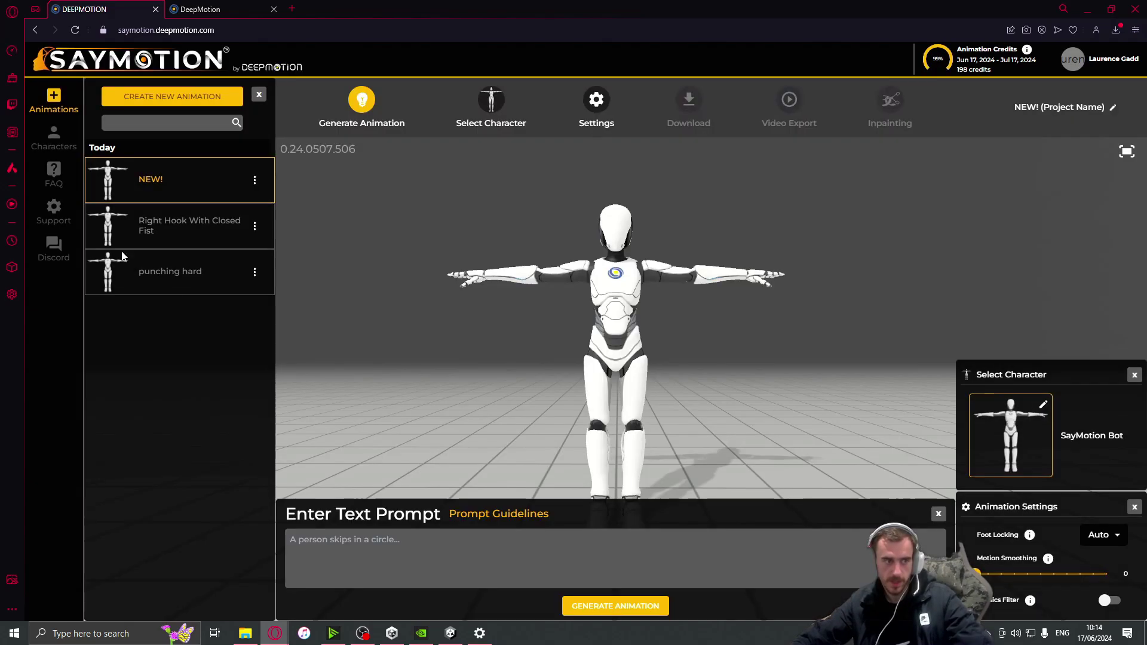
pyautogui.click(122, 227)
# Step: Choose Player from the Account Characters list as the scene's character
pyautogui.click(54, 138)
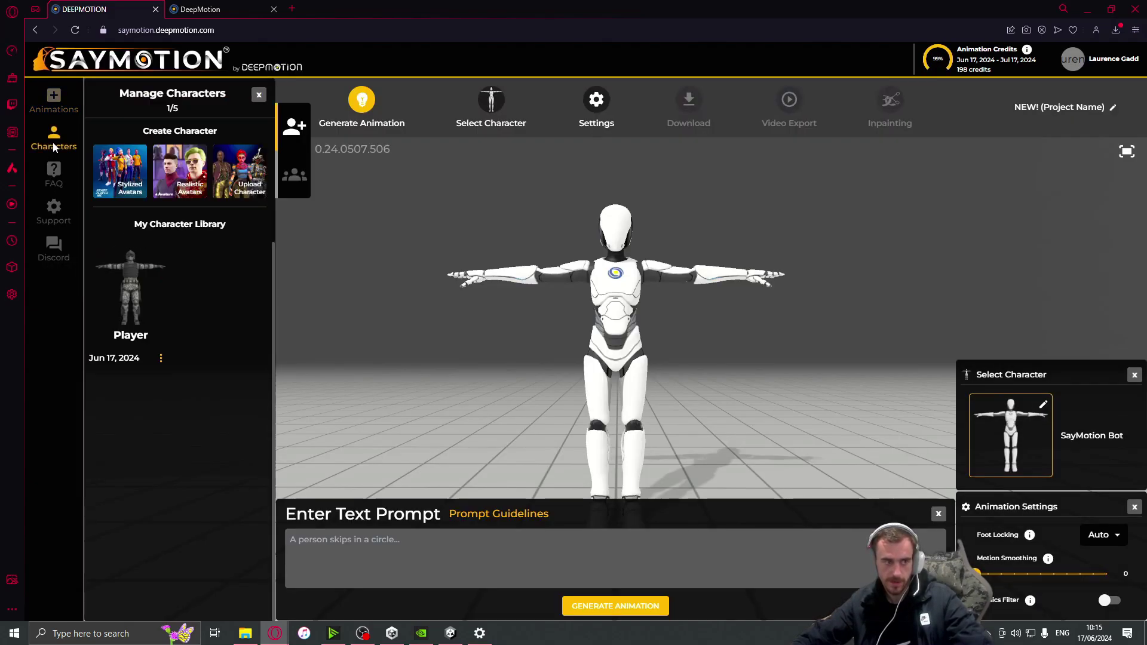
pyautogui.moveTo(129, 293); pyautogui.dragTo(1020, 433)
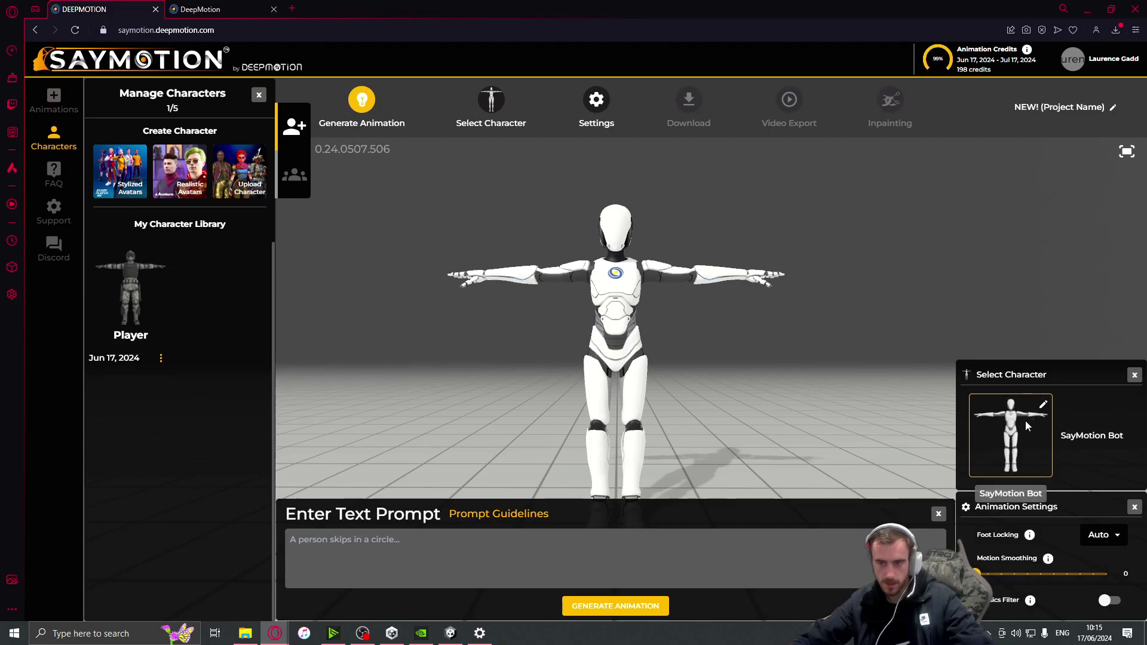
pyautogui.click(1045, 406)
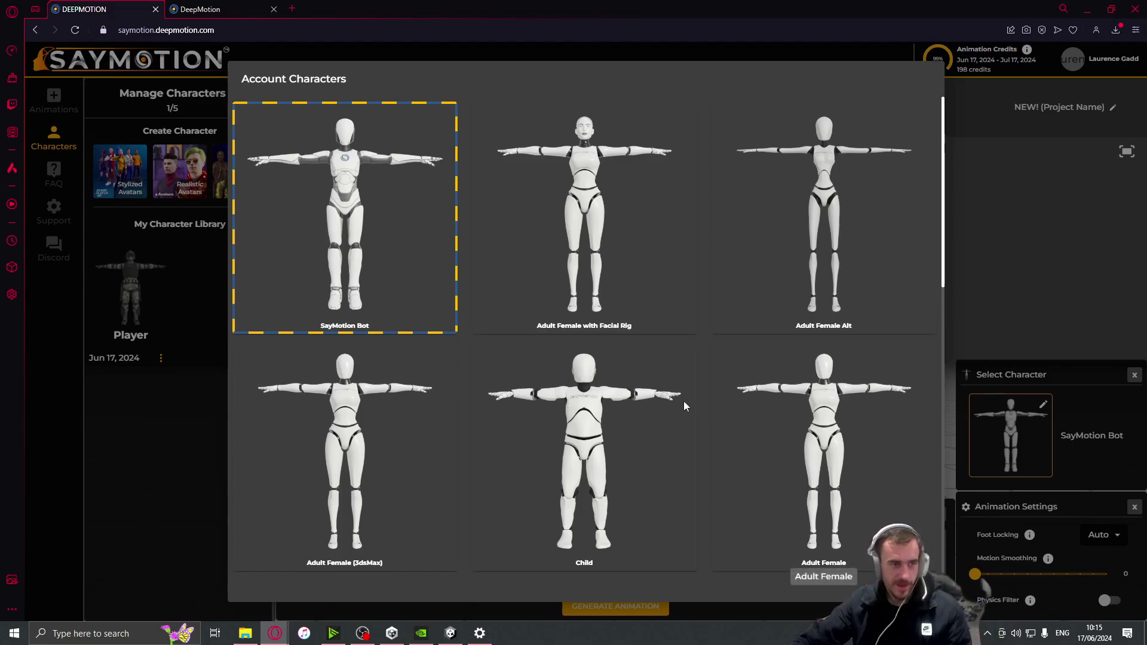
pyautogui.scroll(-10, 596, 499)
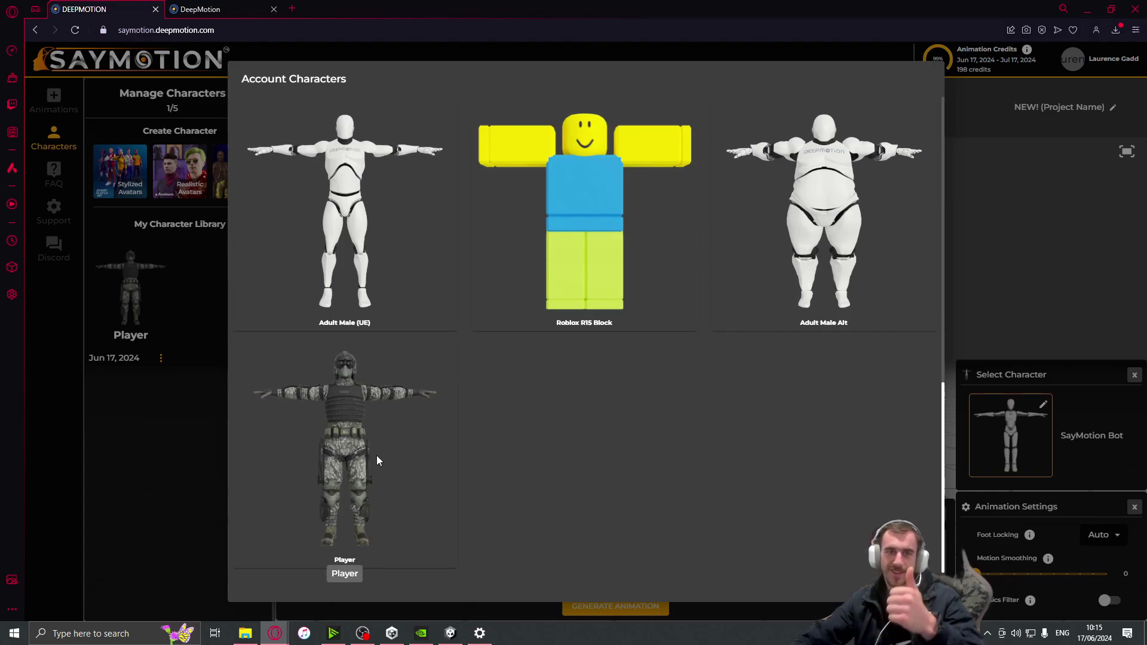
pyautogui.click(377, 457)
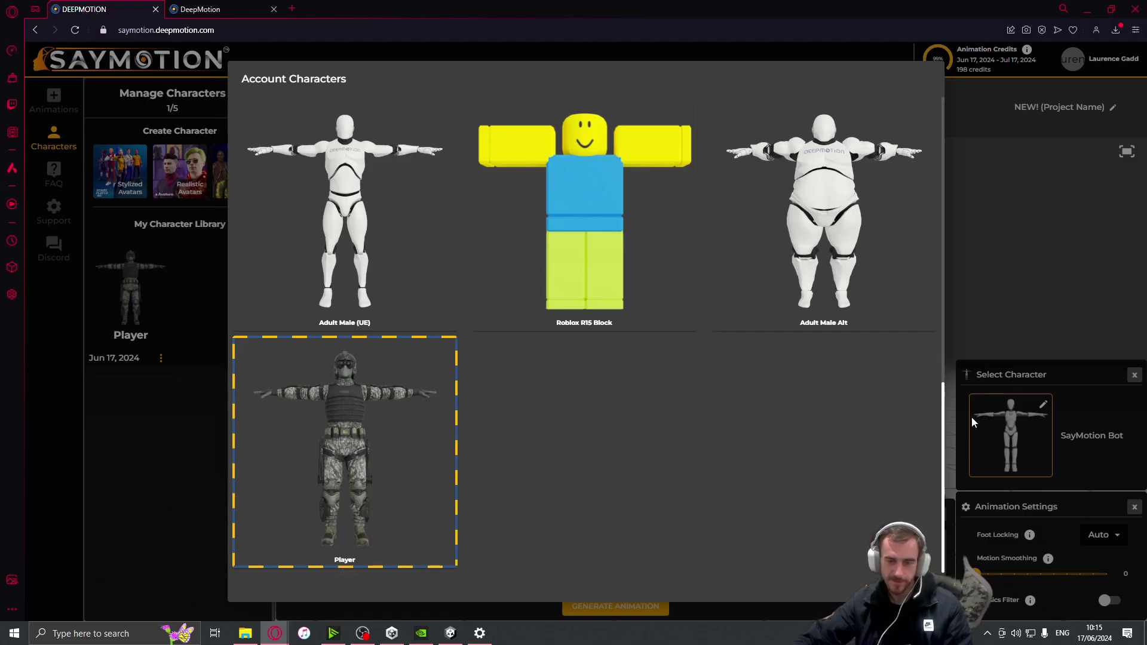
pyautogui.scroll(1, 598, 468)
# Step: Confirm Player as the character and enter the prompt 'Grenade throw'
pyautogui.scroll(-1, 599, 468)
pyautogui.click(781, 501)
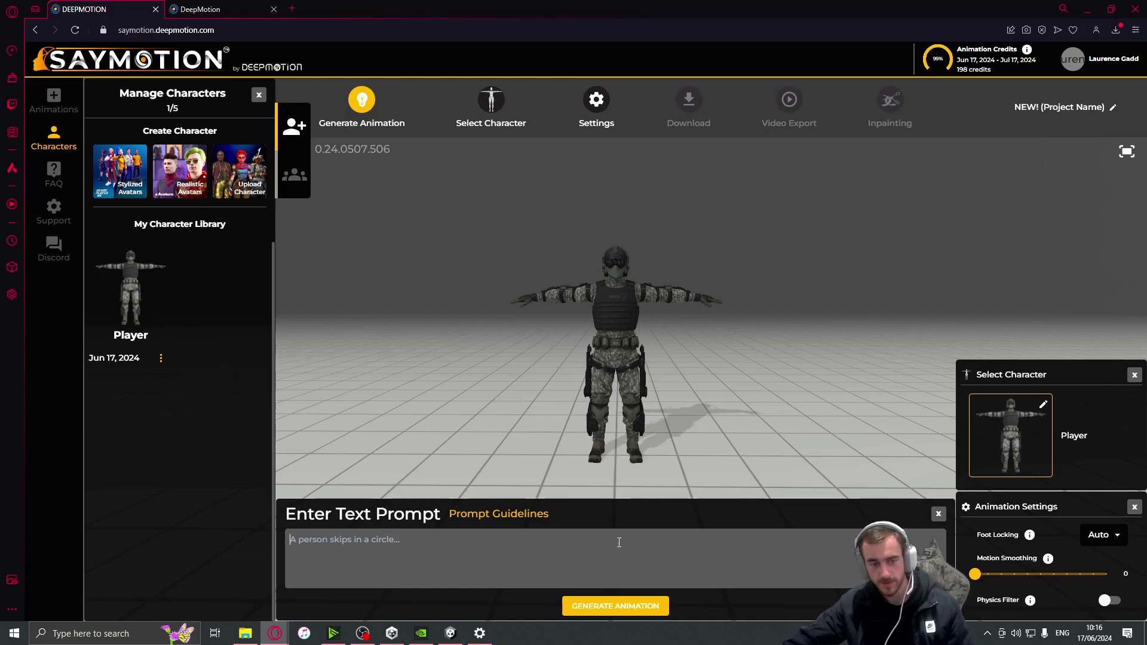
pyautogui.write('Grenade ')
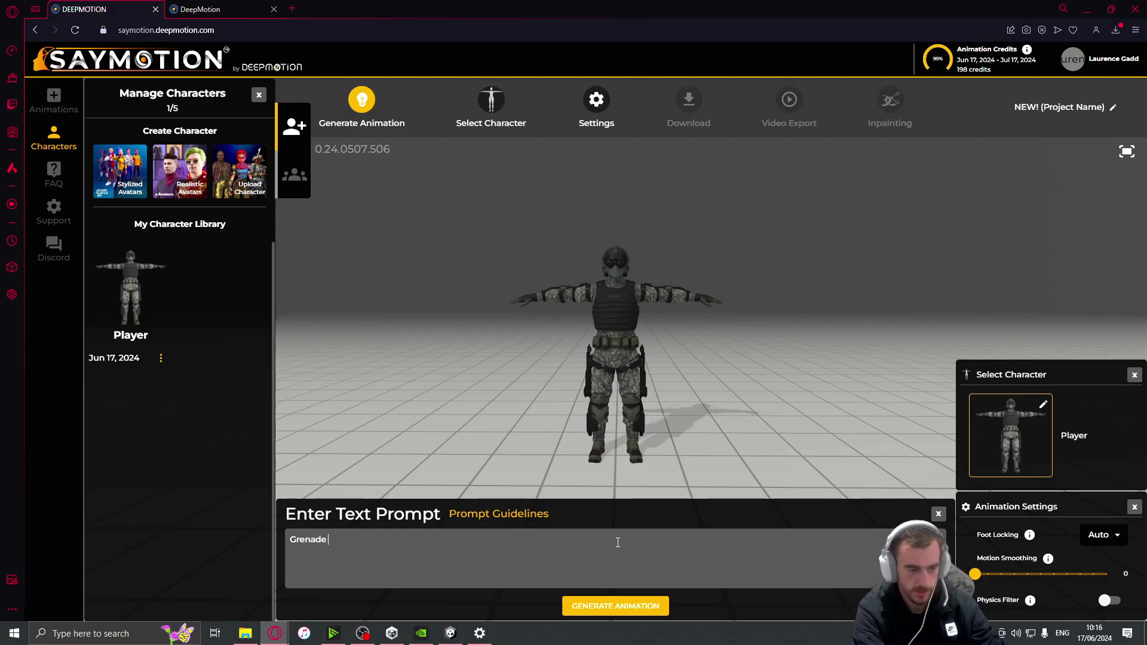
pyautogui.write('throw')
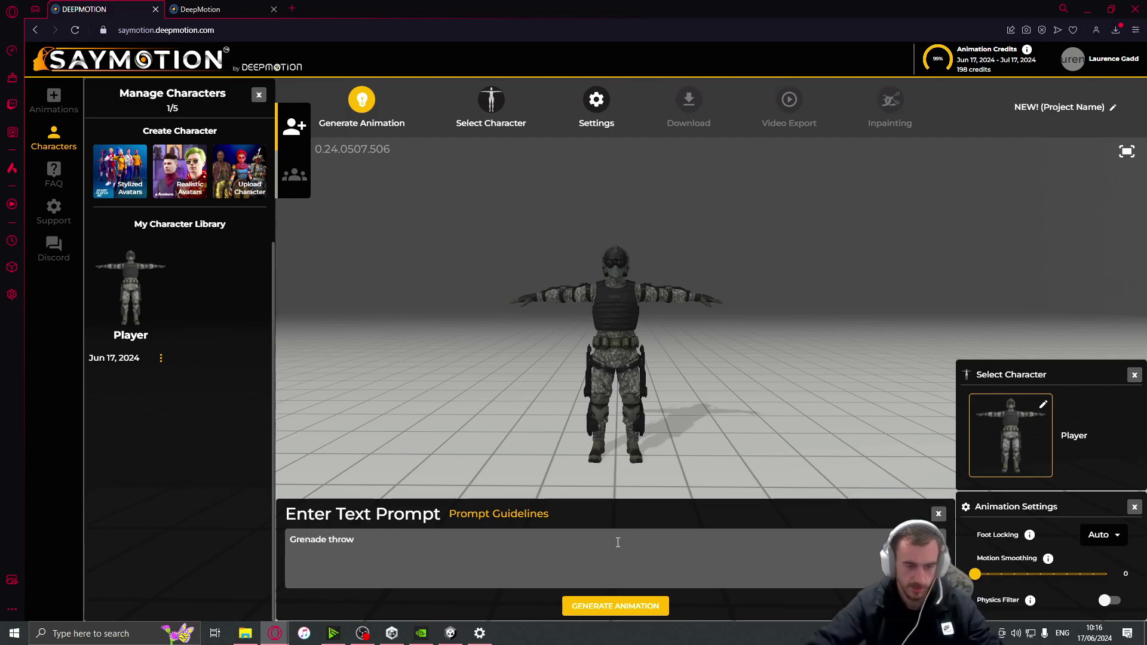
# Step: Generate the Grenade throw animation on the Player soldier, then orbit the view around him
pyautogui.click(619, 609)
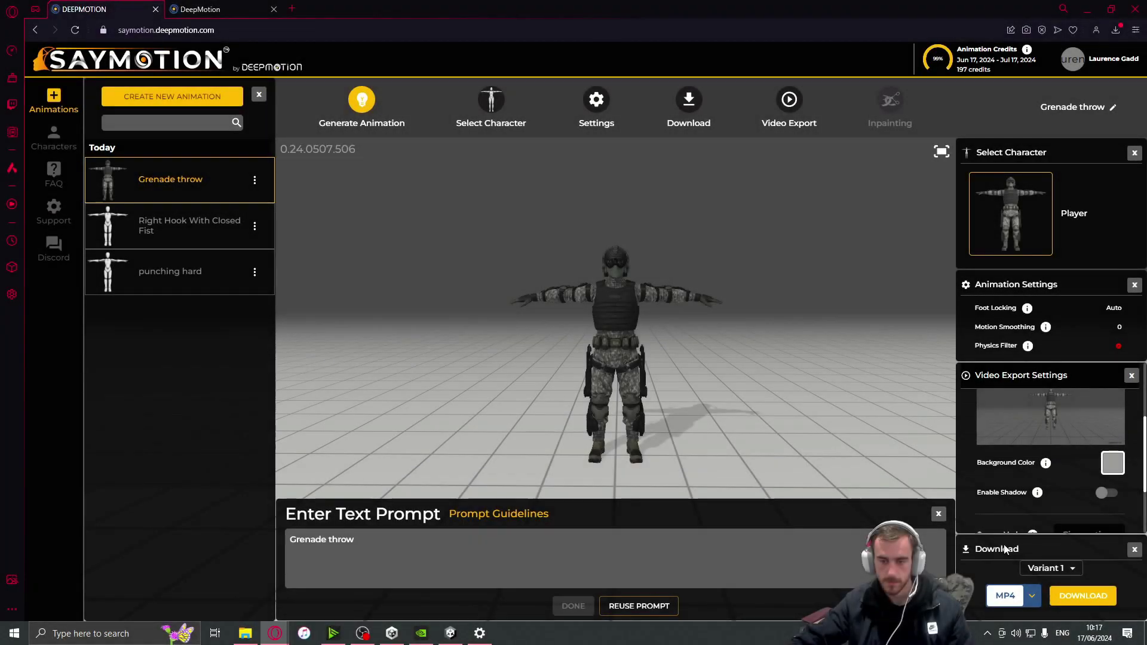
pyautogui.scroll(-3, 1017, 490)
pyautogui.scroll(5, 993, 487)
pyautogui.scroll(2, 993, 485)
pyautogui.scroll(-3, 993, 485)
pyautogui.scroll(3, 993, 486)
pyautogui.moveTo(618, 358); pyautogui.dragTo(650, 360)
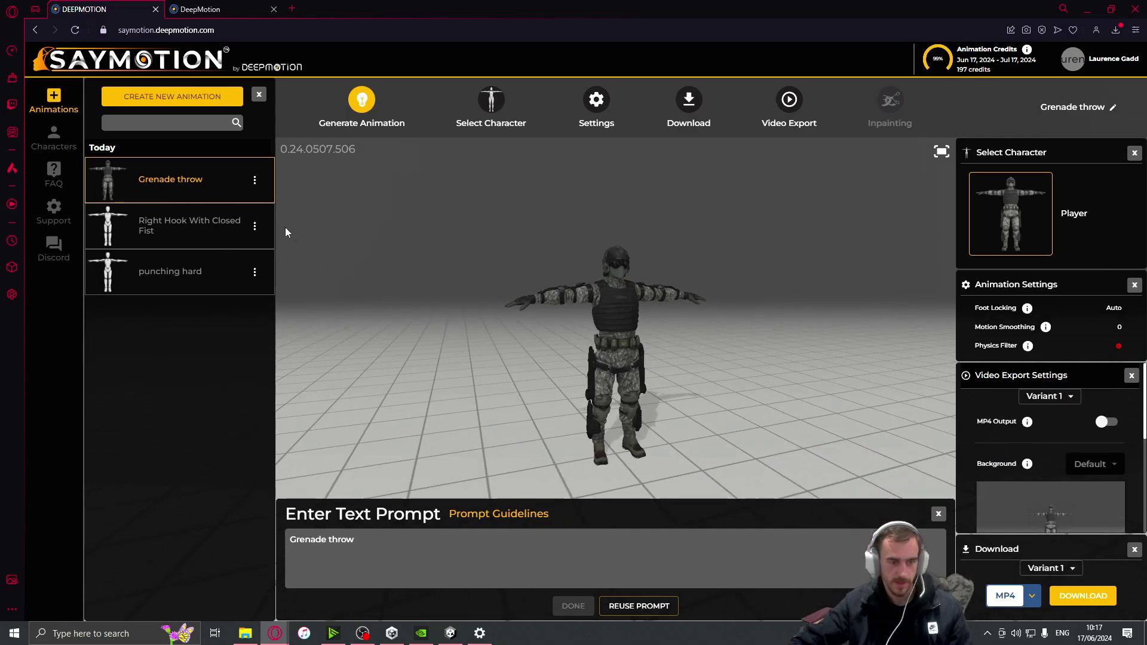
# Step: Select the Grenade throw title, glance at the character library, then return to the Animations list
pyautogui.tripleClick(170, 181)
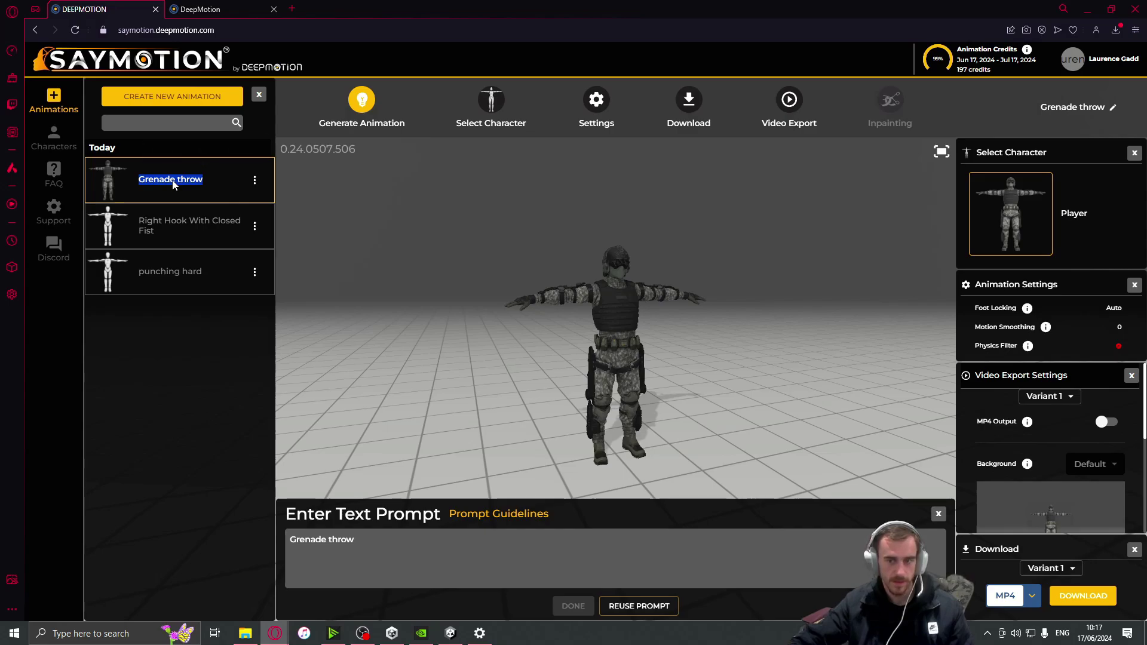
pyautogui.click(53, 137)
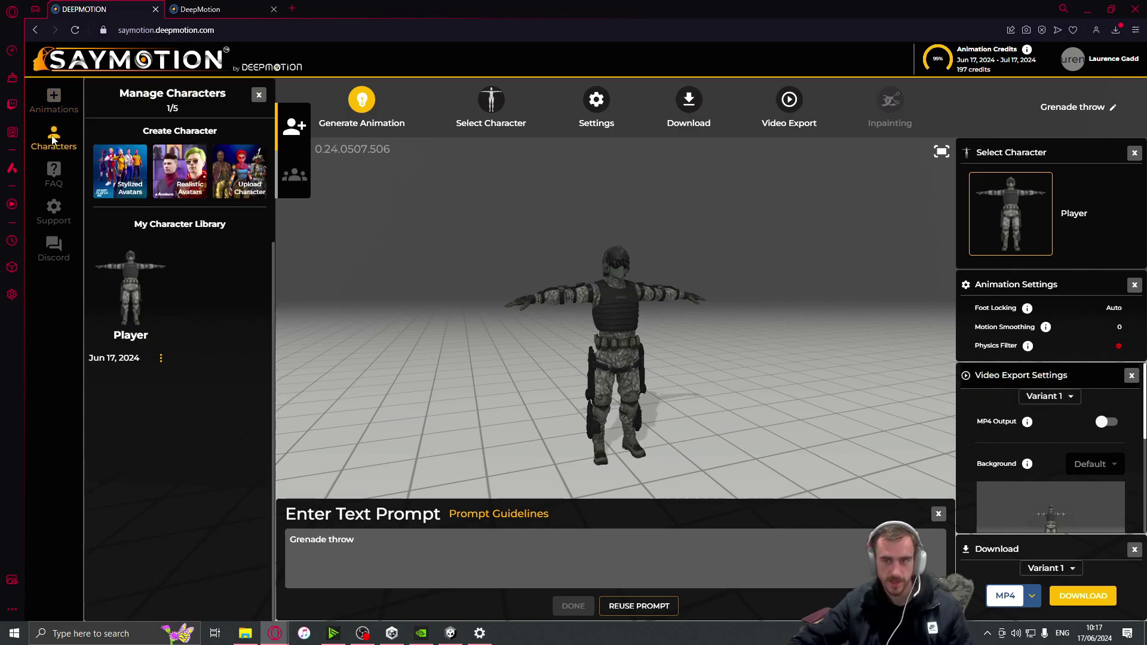
pyautogui.click(40, 102)
pyautogui.moveTo(611, 282); pyautogui.dragTo(563, 295)
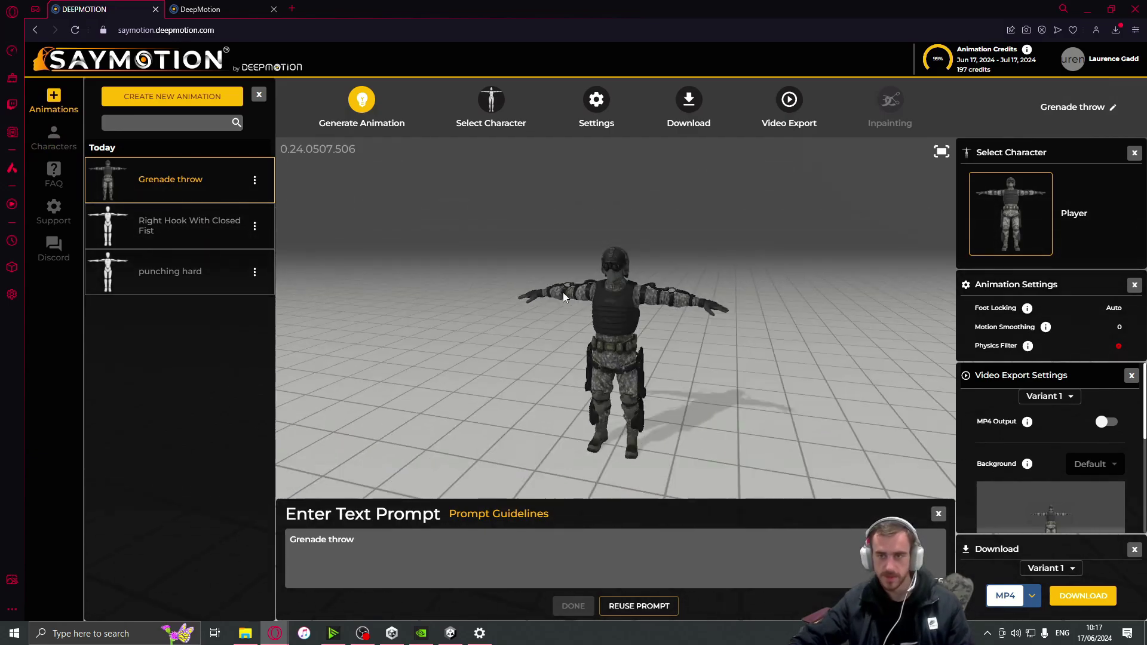
# Step: Try Variant 2 in the Download variant dropdown, then settle back on Variant 1
pyautogui.click(1051, 568)
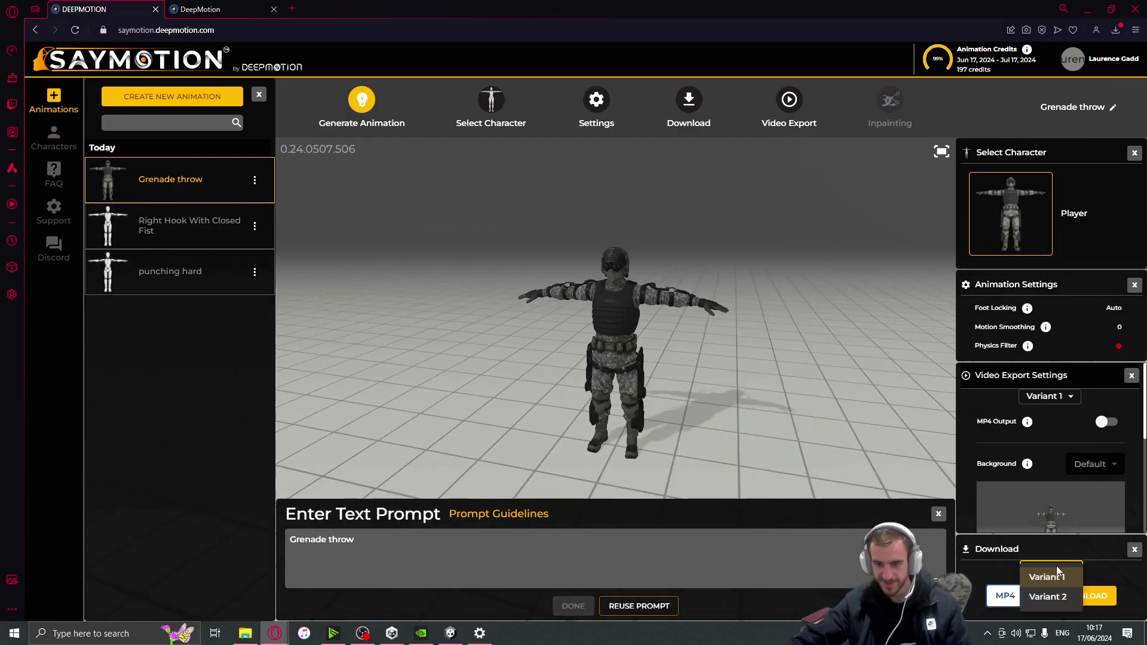
pyautogui.click(1056, 593)
pyautogui.click(1052, 571)
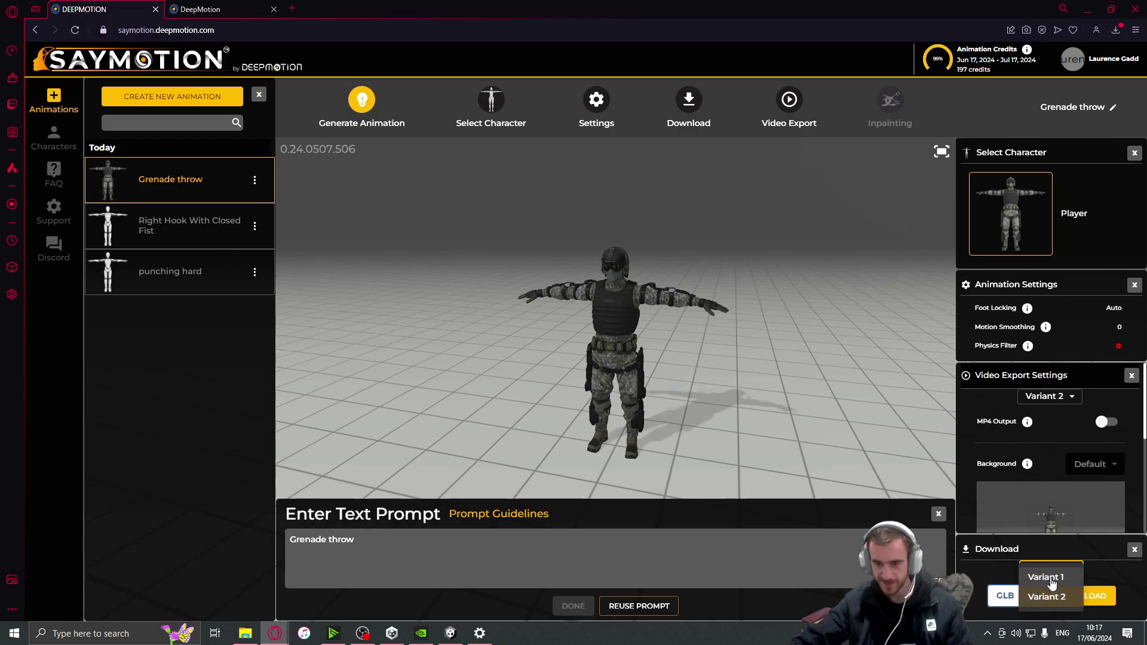
pyautogui.click(1052, 578)
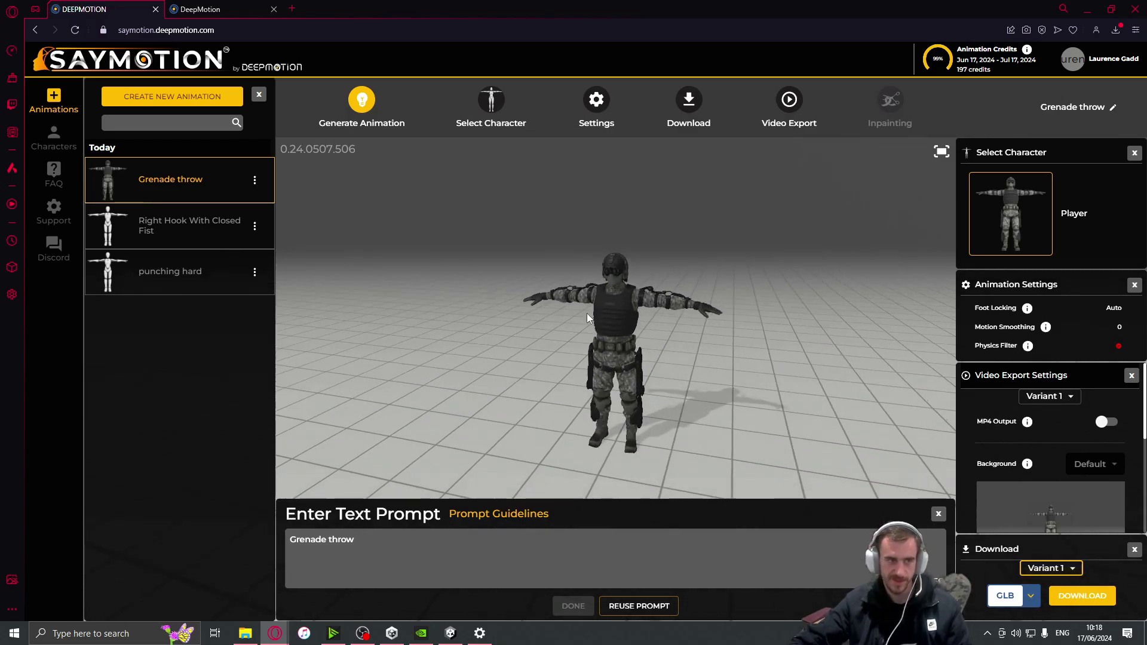
pyautogui.moveTo(589, 312); pyautogui.dragTo(631, 296)
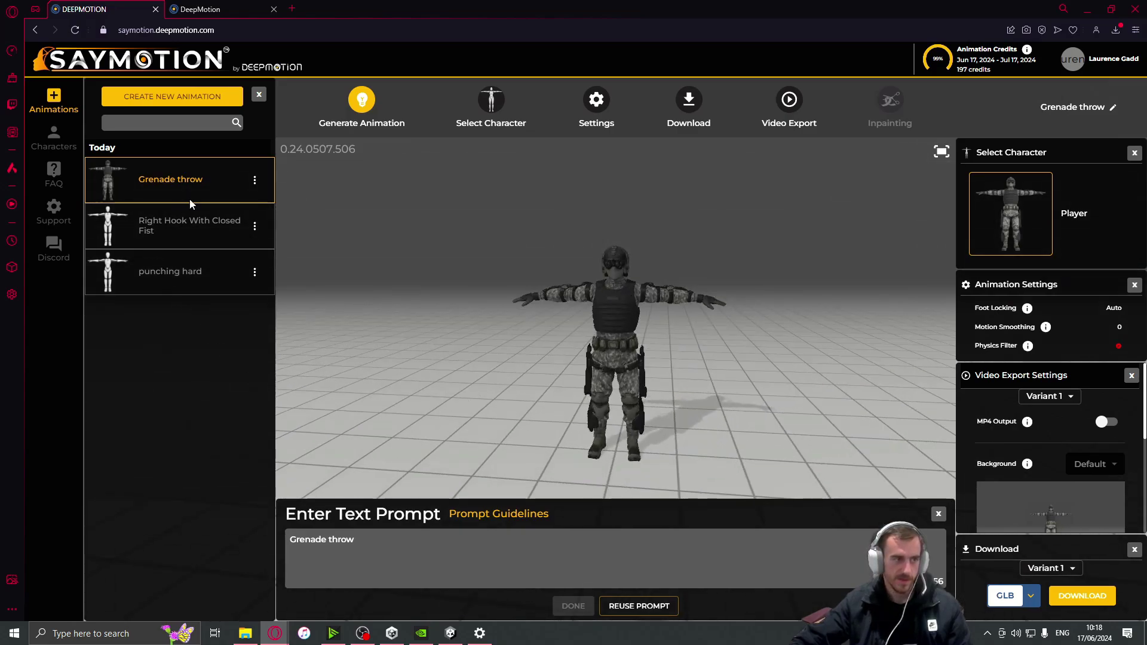
# Step: Play the Right Hook With Closed Fist animation, then switch back to Grenade throw
pyautogui.click(209, 218)
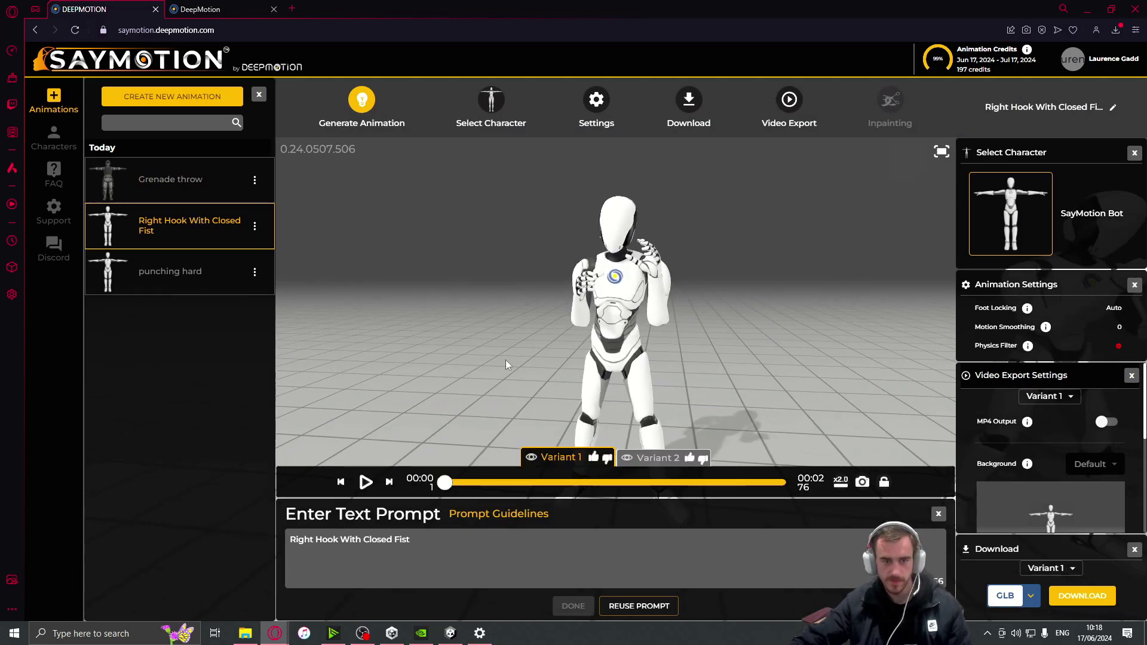
pyautogui.click(365, 482)
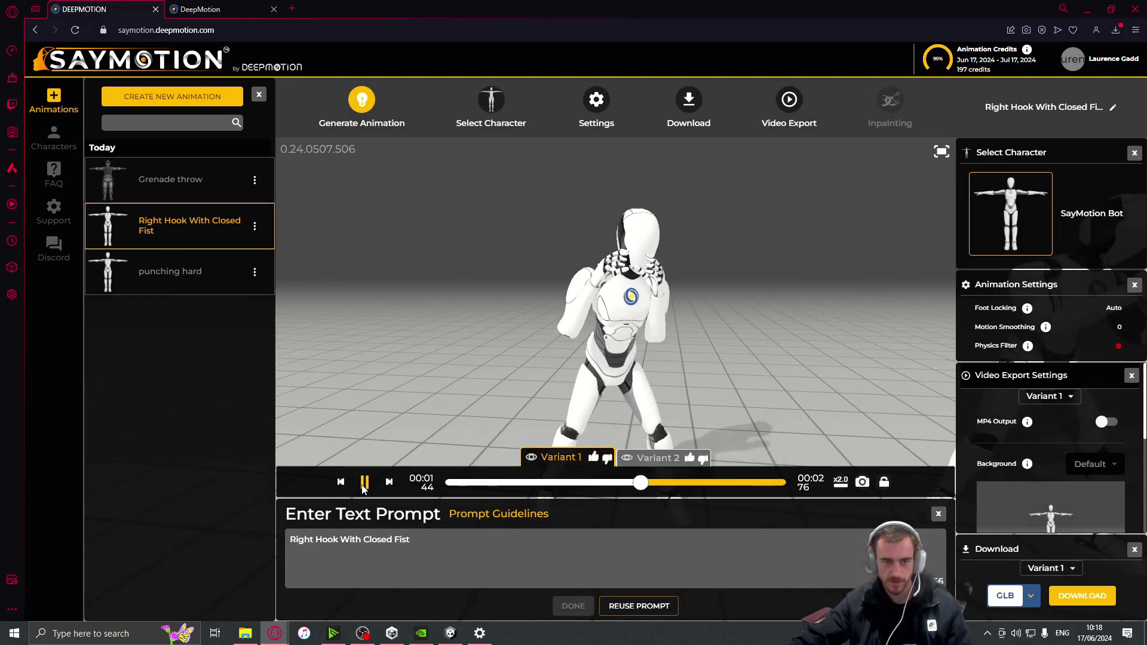
pyautogui.click(146, 188)
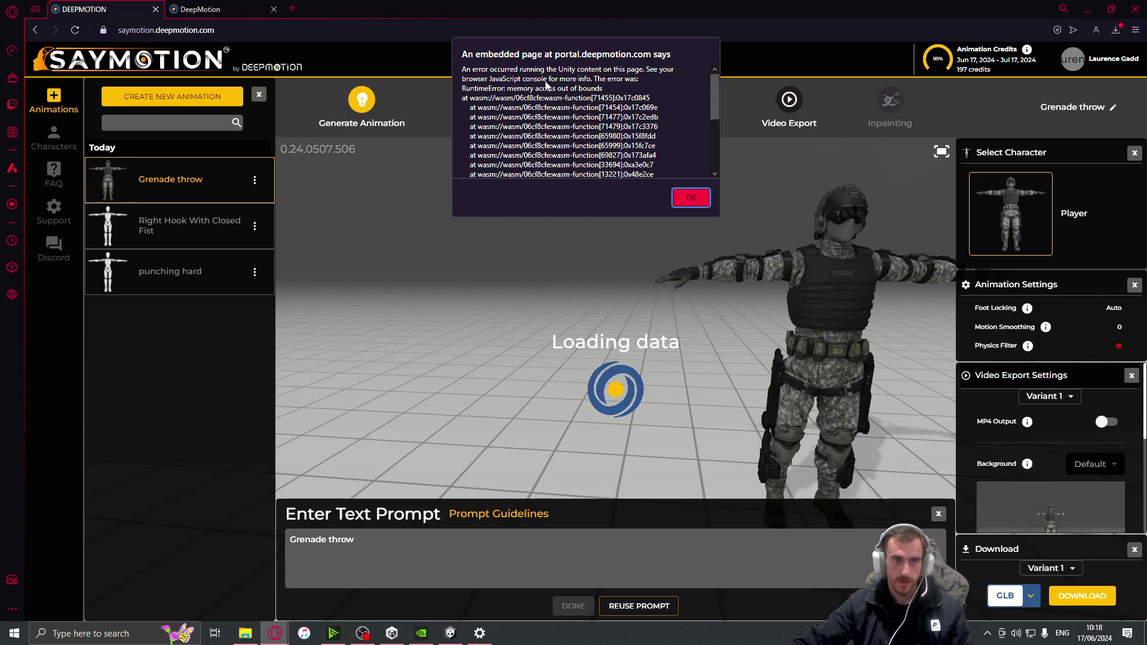
# Step: Dismiss the loading error and close the Unity Hub window from the taskbar
pyautogui.click(689, 197)
pyautogui.moveTo(392, 633)
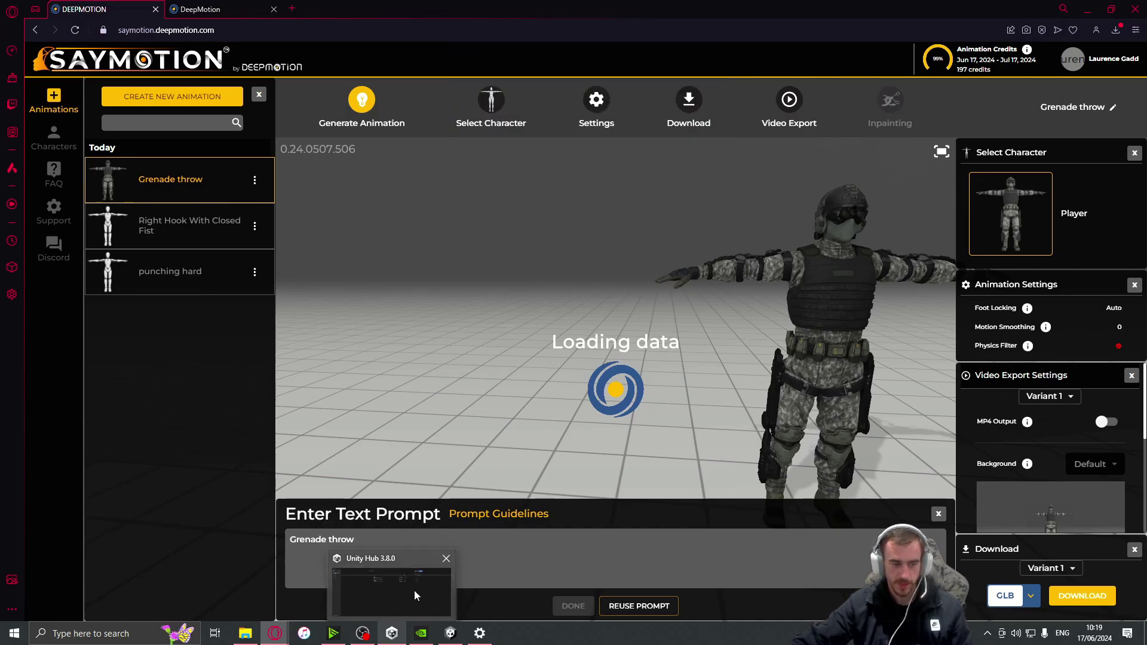
pyautogui.rightClick(394, 634)
pyautogui.click(392, 607)
pyautogui.moveTo(450, 633)
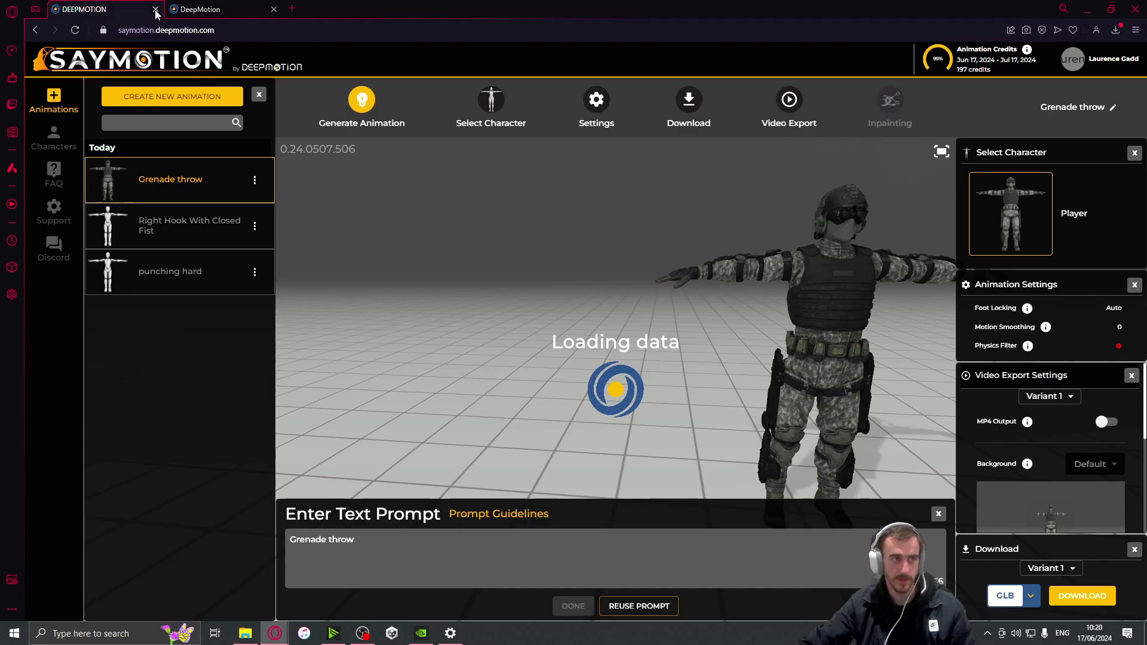
# Step: Close the first DEEPMOTION browser tab
pyautogui.click(155, 10)
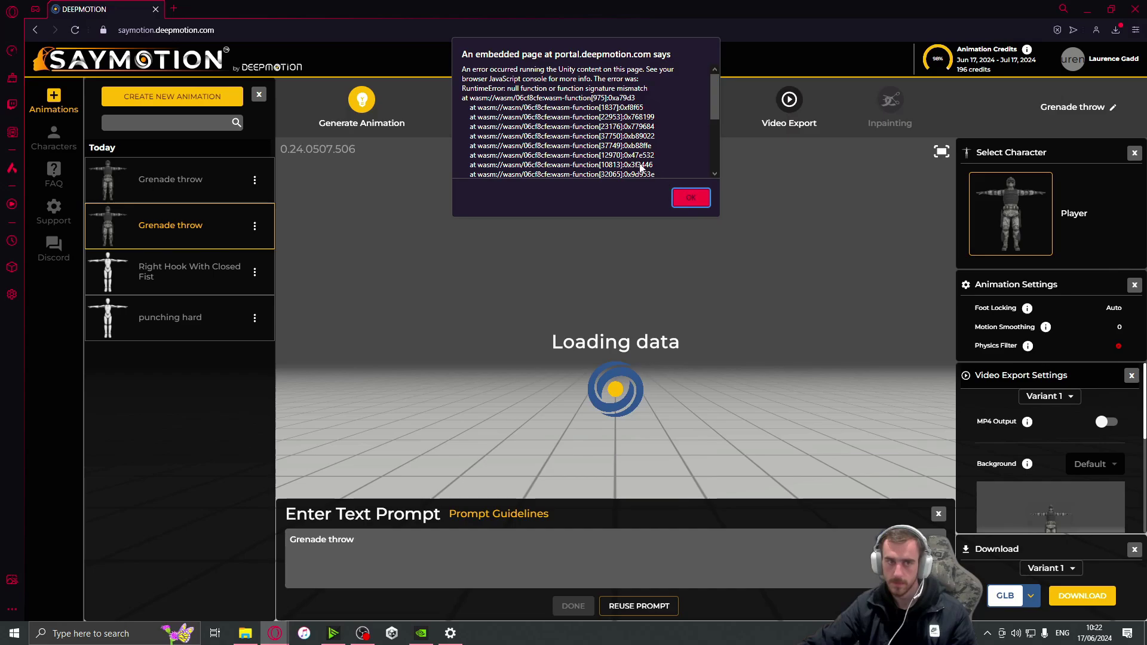
# Step: Dismiss the error alert, quit Unity Hub from the system tray, and reload SayMotion with F5
pyautogui.scroll(-5, 617, 174)
pyautogui.click(691, 198)
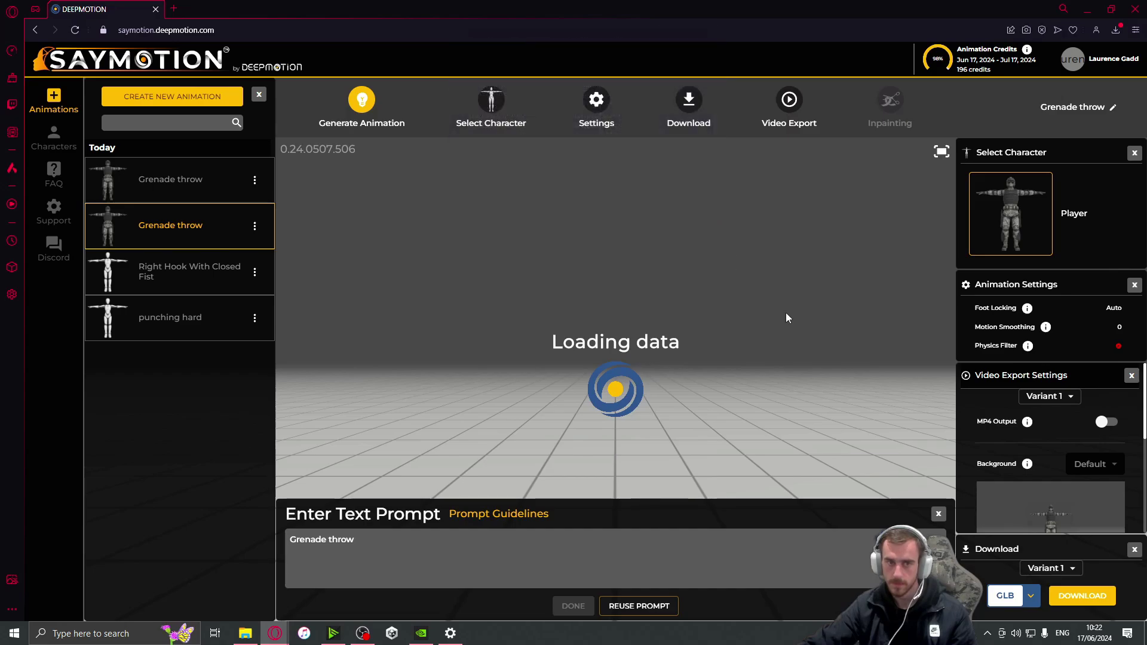
pyautogui.click(987, 635)
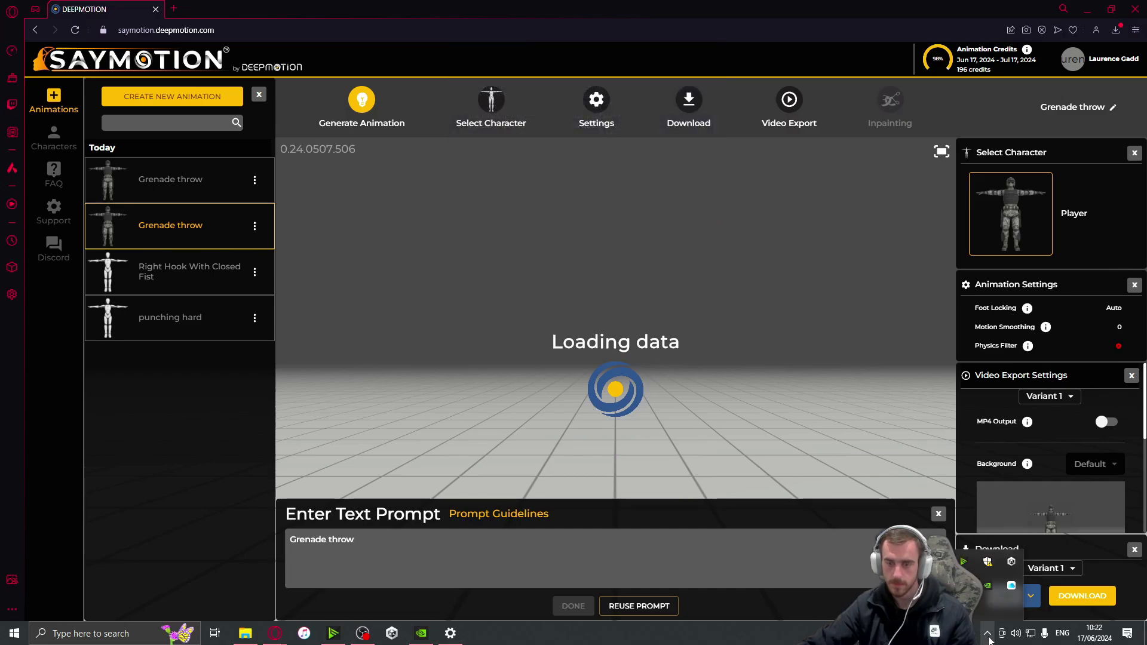
pyautogui.rightClick(1011, 564)
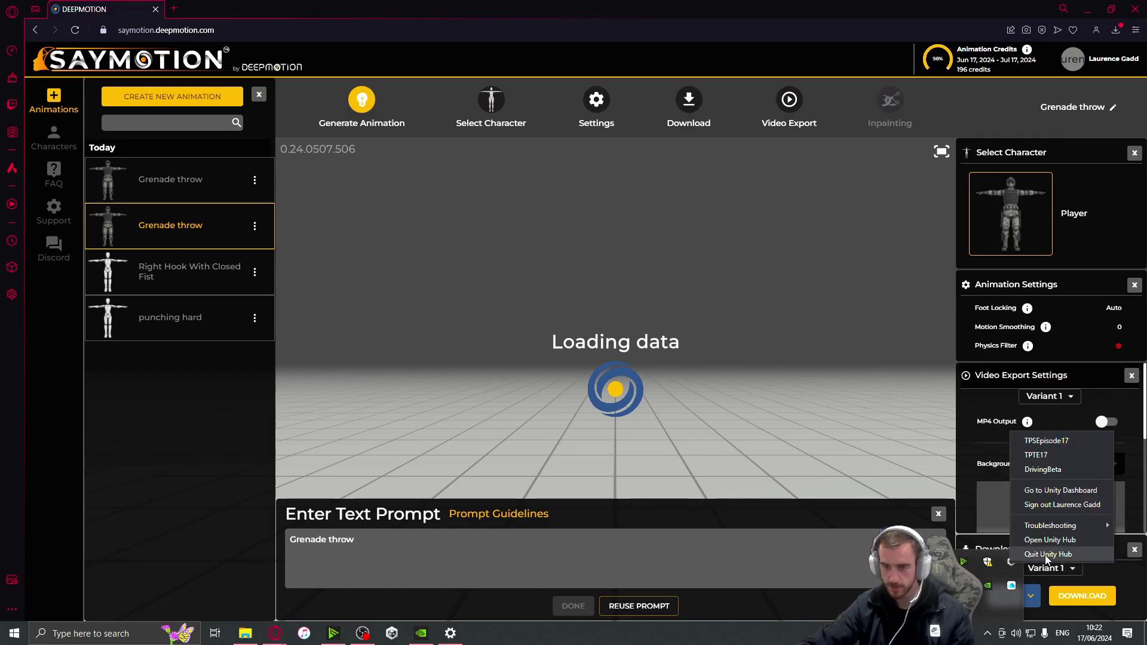
pyautogui.click(1047, 555)
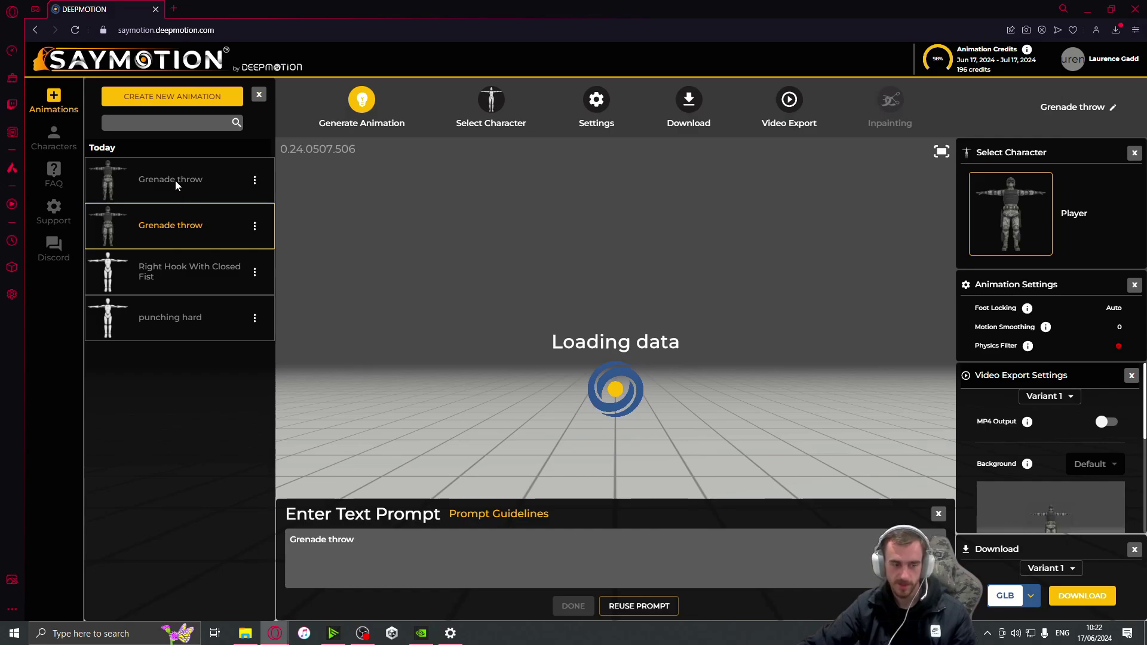
pyautogui.moveTo(266, 638)
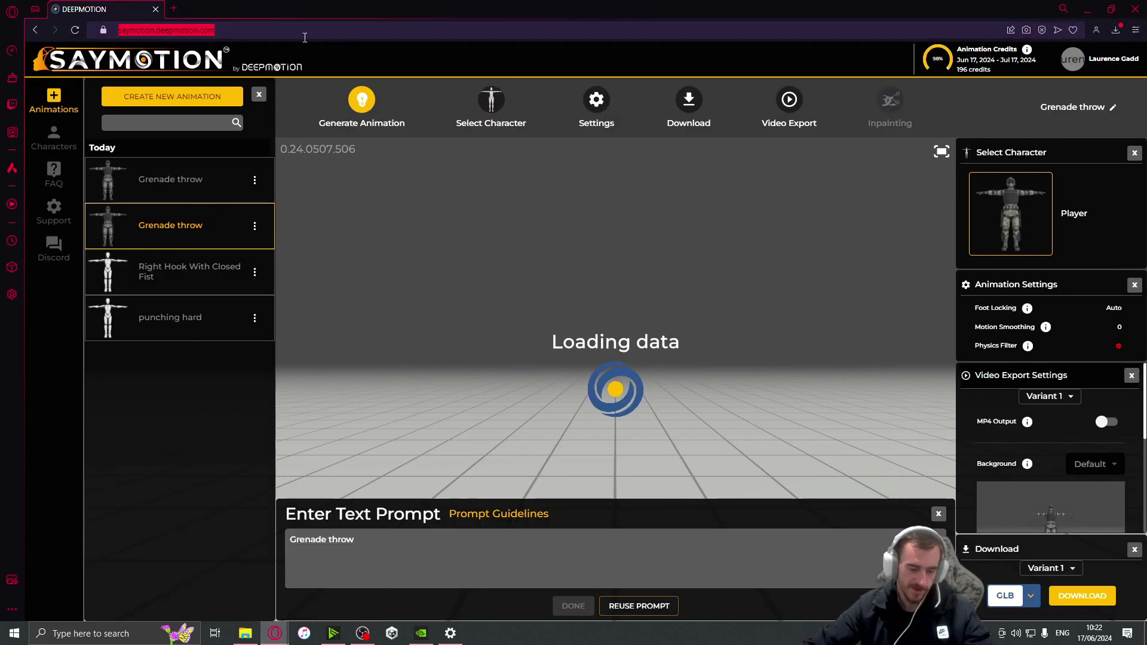
pyautogui.press('F5')
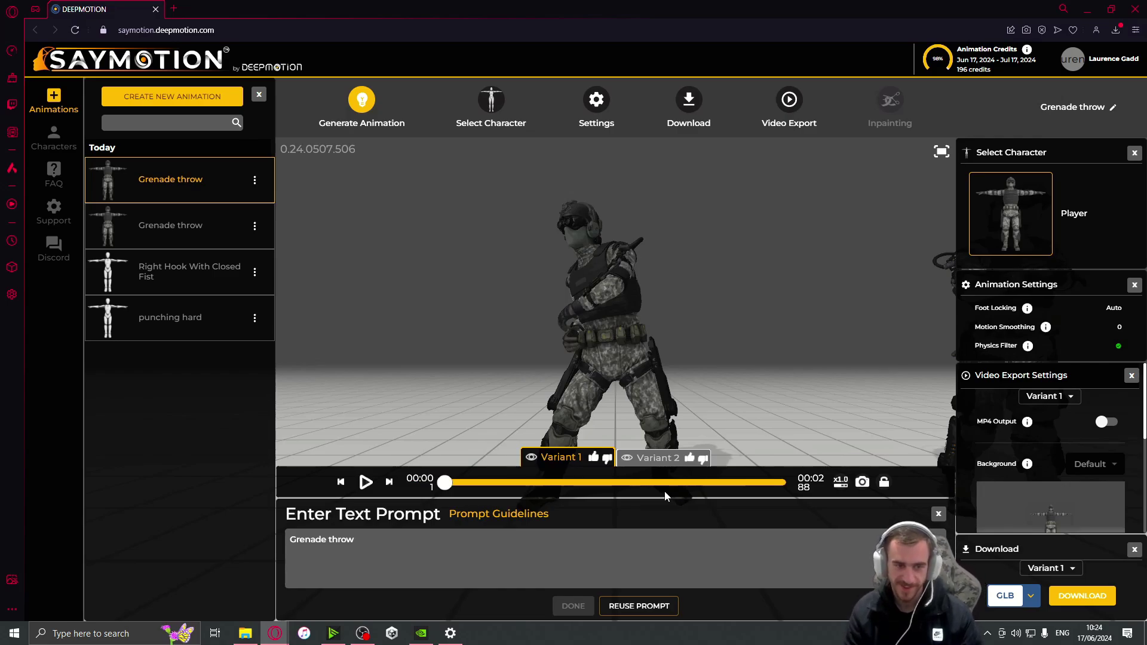
# Step: Play the Grenade throw animation preview
pyautogui.click(366, 484)
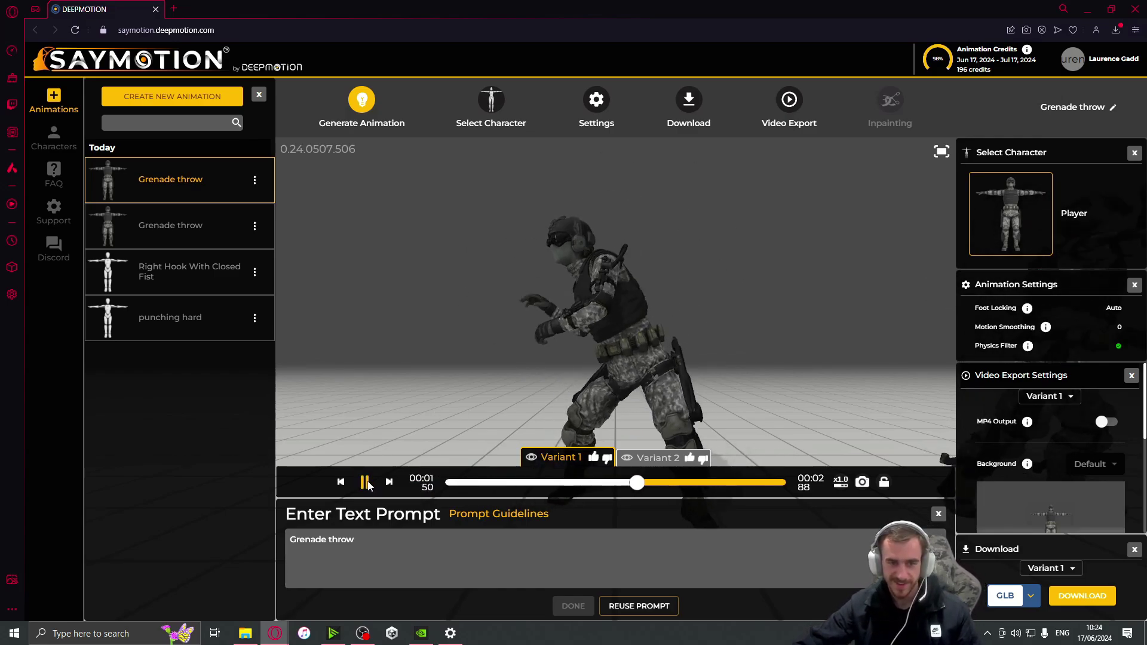
pyautogui.scroll(-3, 701, 329)
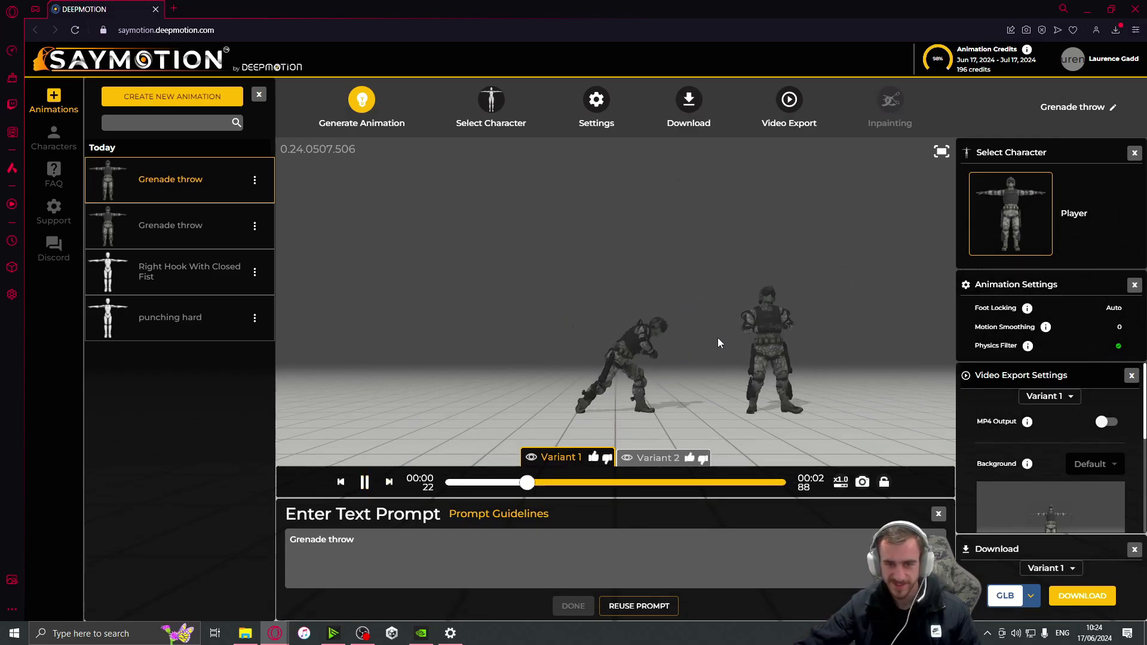
pyautogui.scroll(2, 802, 344)
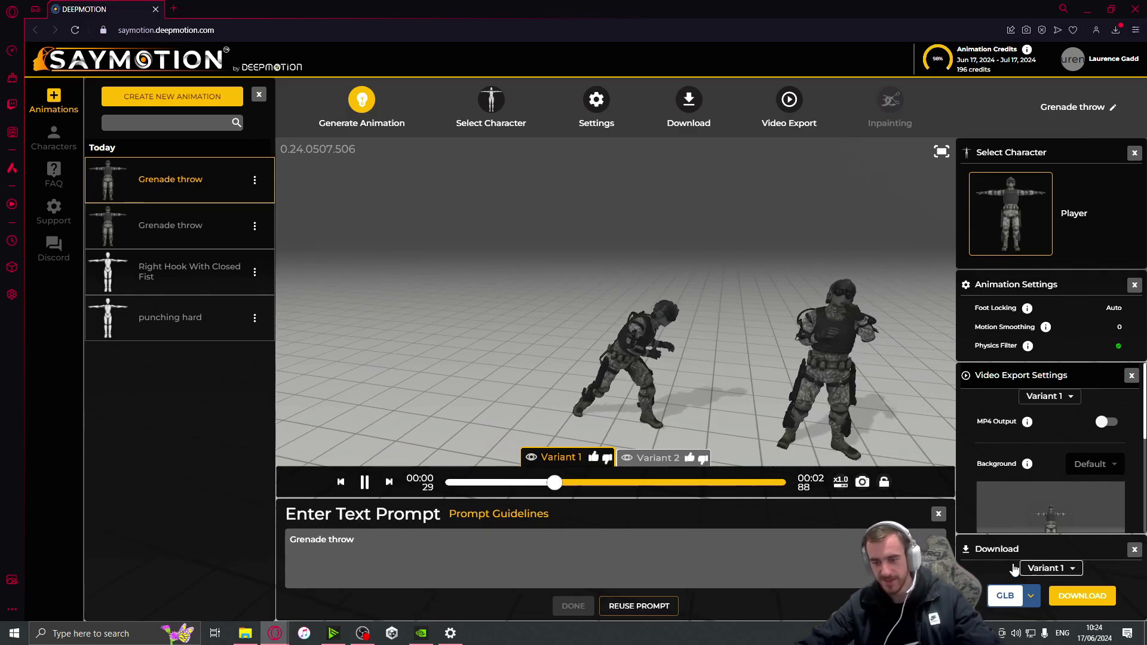
# Step: Set the download to Variant 2 in FBX format and start the download
pyautogui.click(1055, 569)
pyautogui.click(1031, 603)
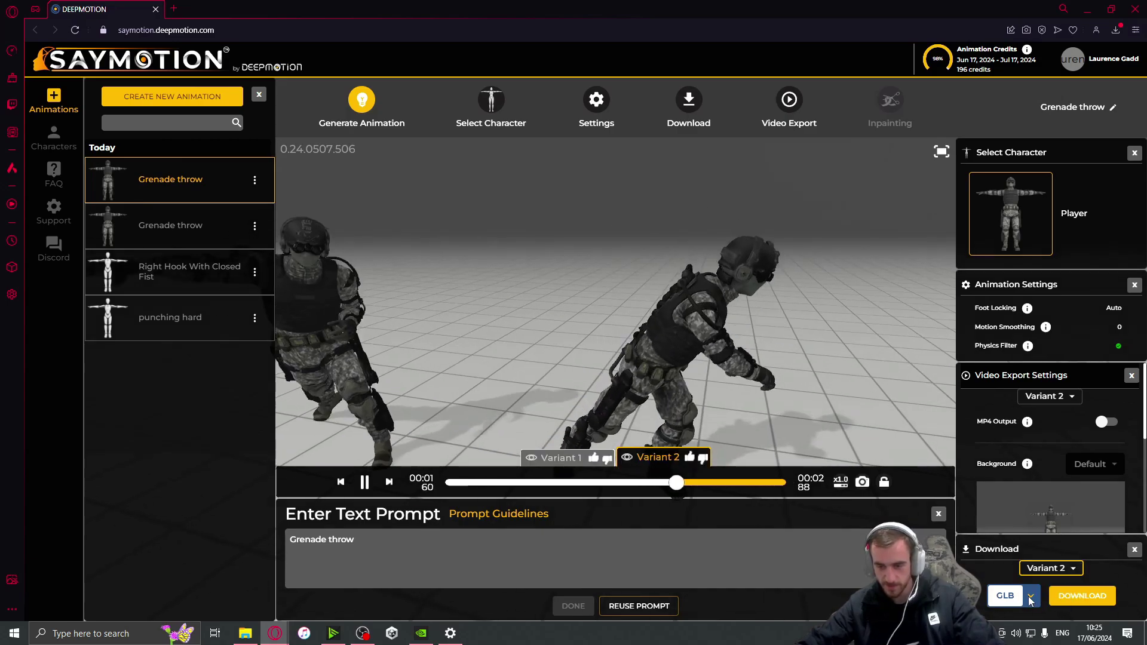
pyautogui.click(1030, 601)
pyautogui.click(1007, 556)
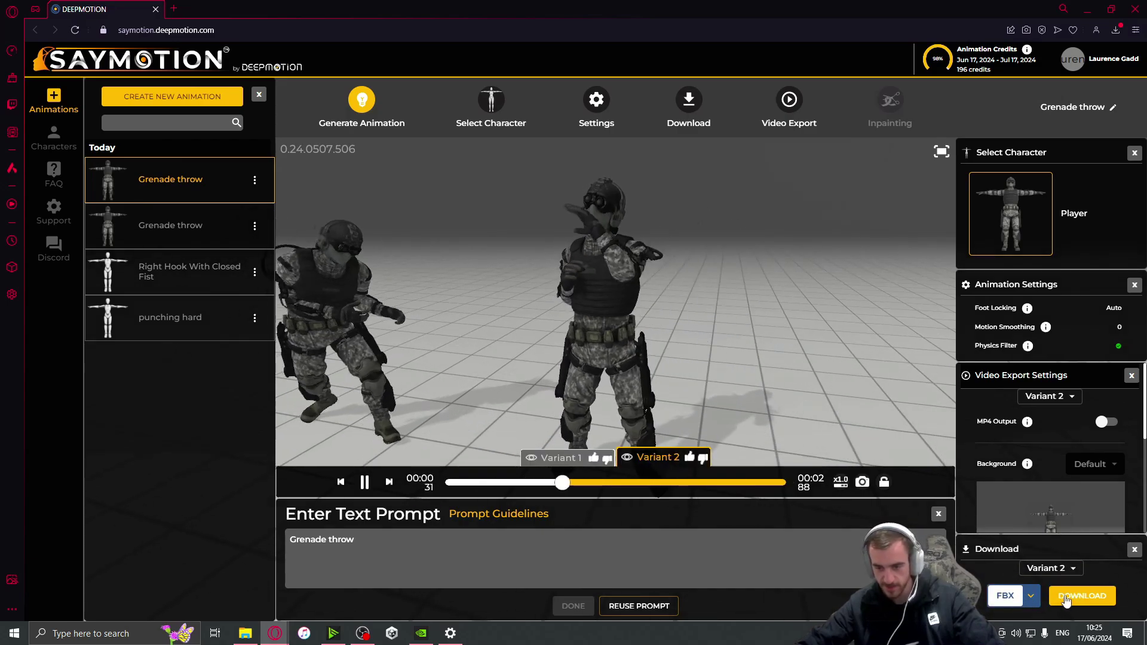
pyautogui.click(1069, 598)
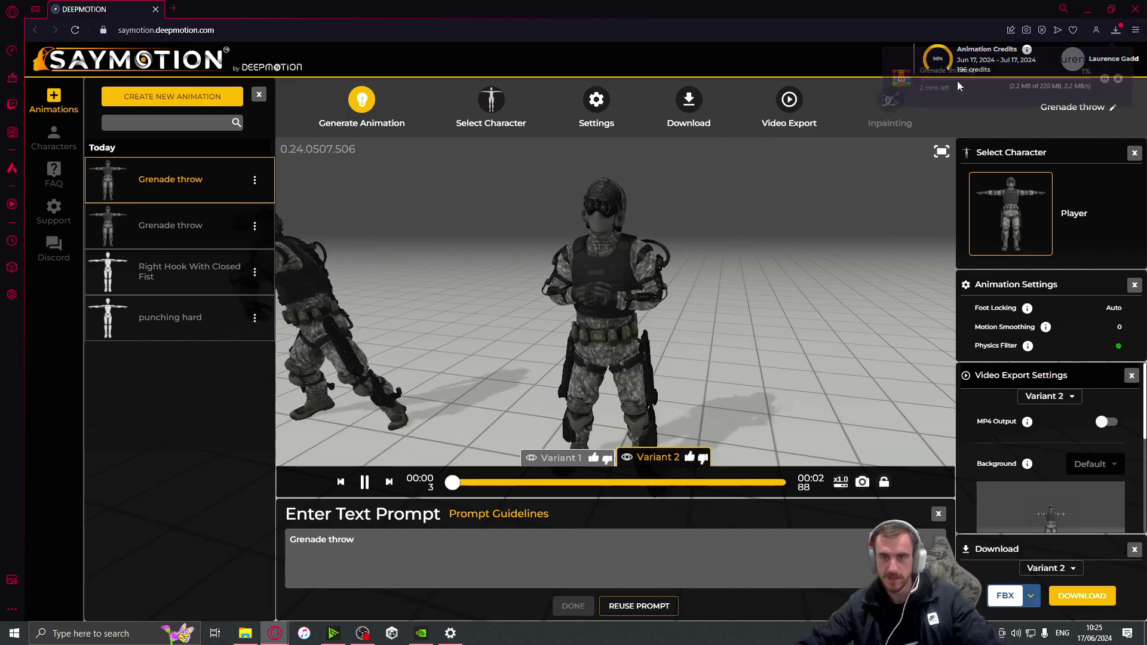